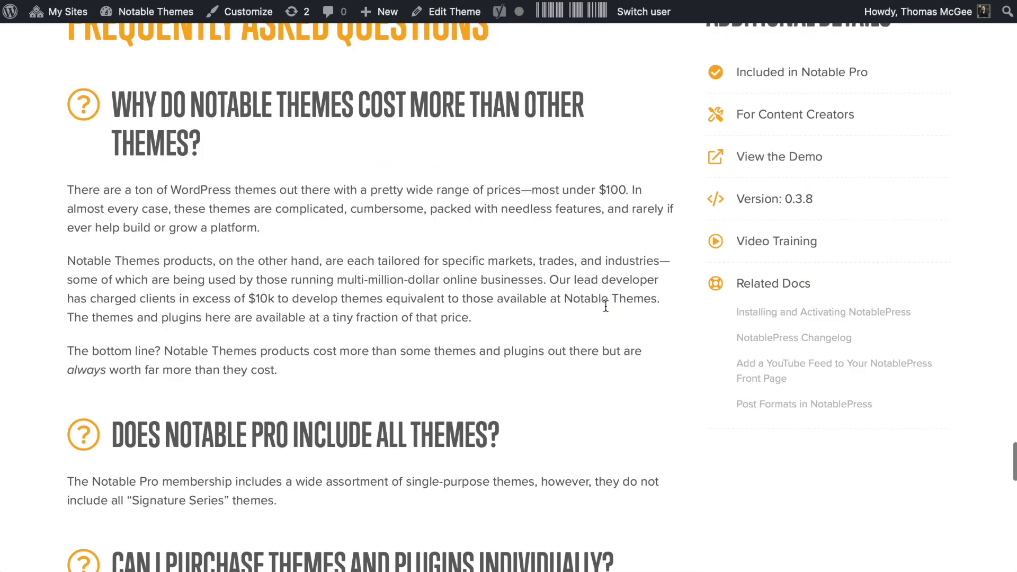
scroll(606, 307, up, 2)
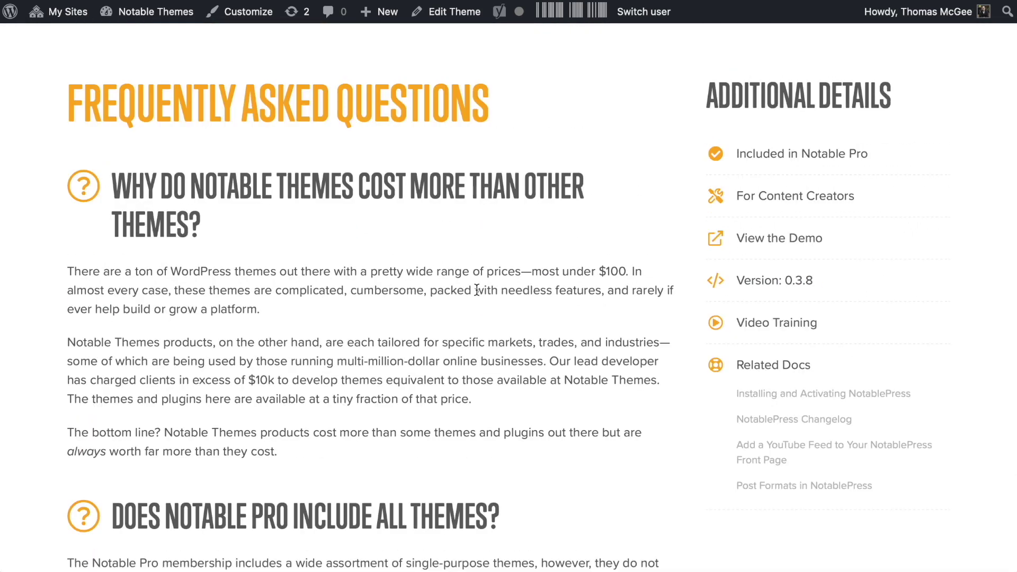
scroll(461, 315, up, 4)
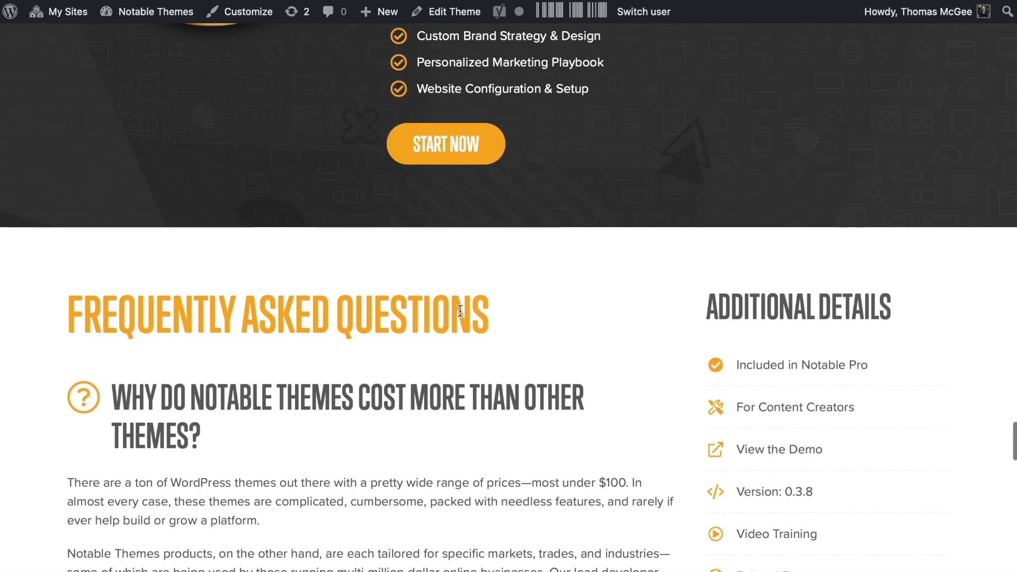
scroll(460, 315, down, 2)
scroll(459, 314, down, 2)
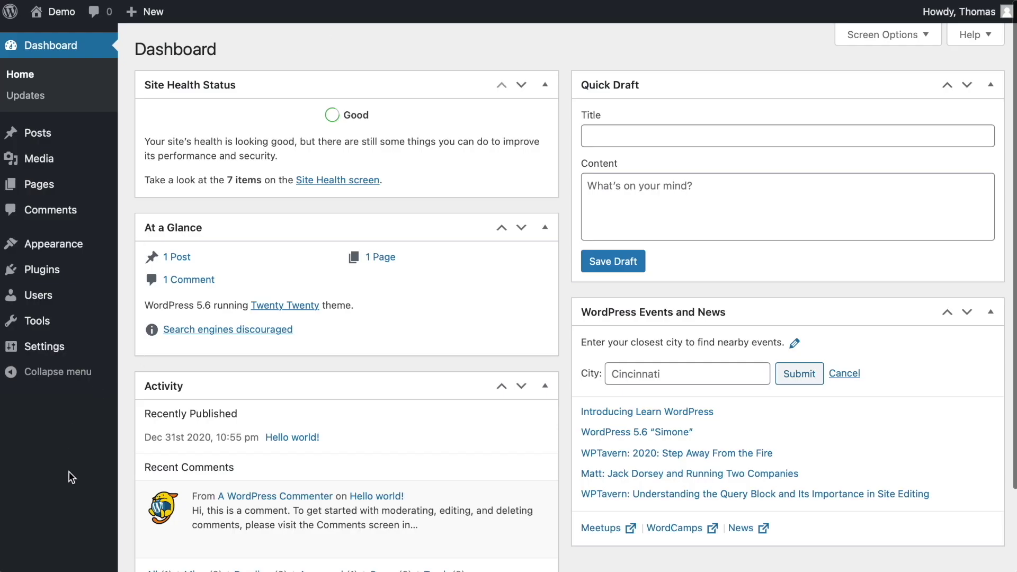
Upload the notablepress.zip theme file from the Add Themes page and install it on the demo site
mouse_move(85, 144)
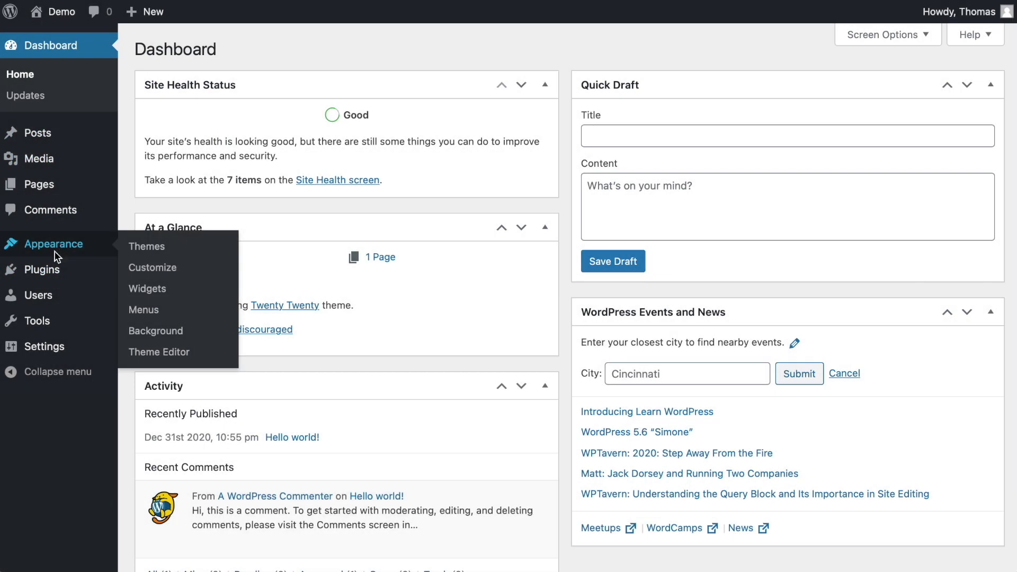
click(56, 250)
click(286, 49)
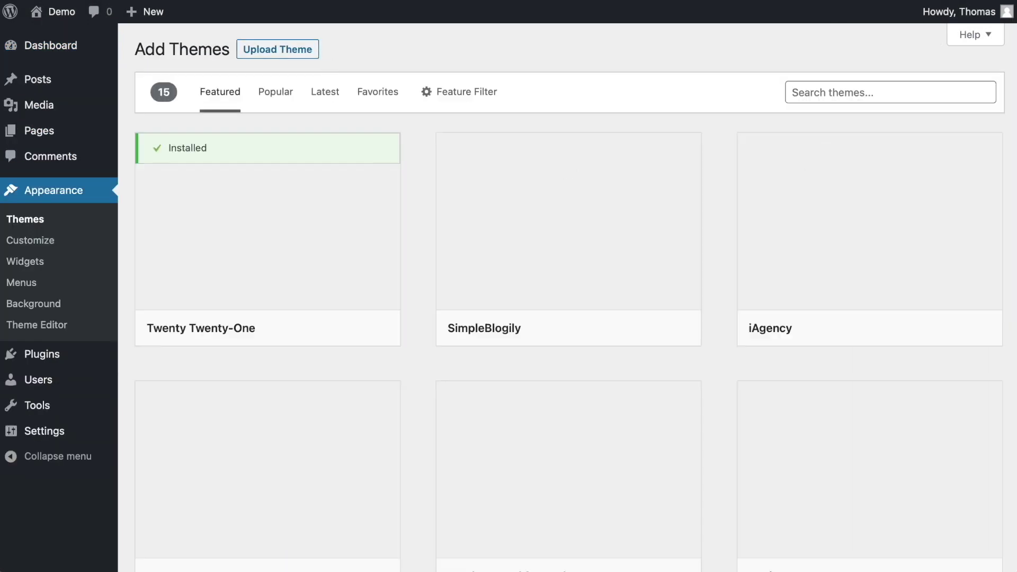
click(280, 49)
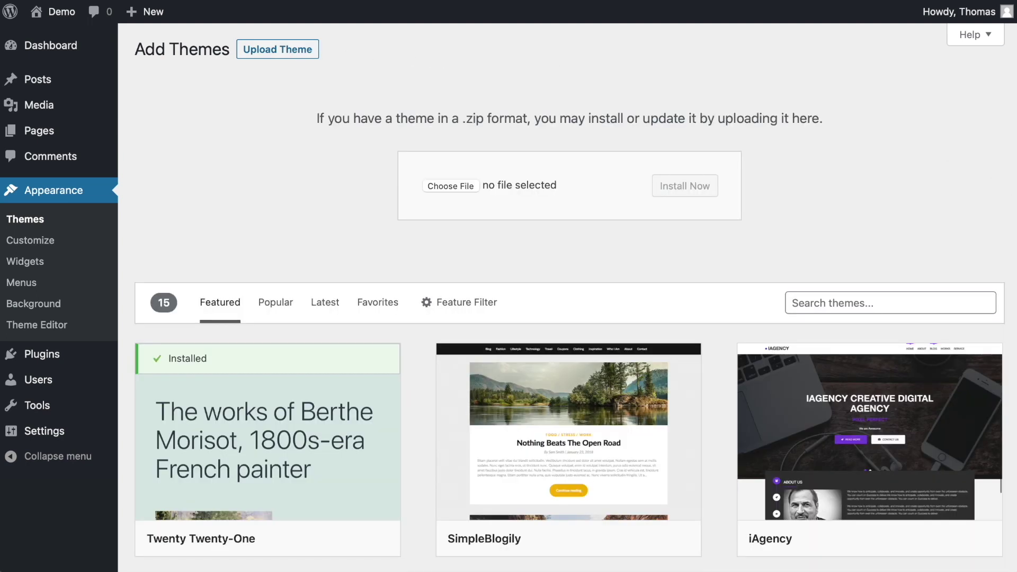
drag(710, 189, 443, 182)
click(710, 186)
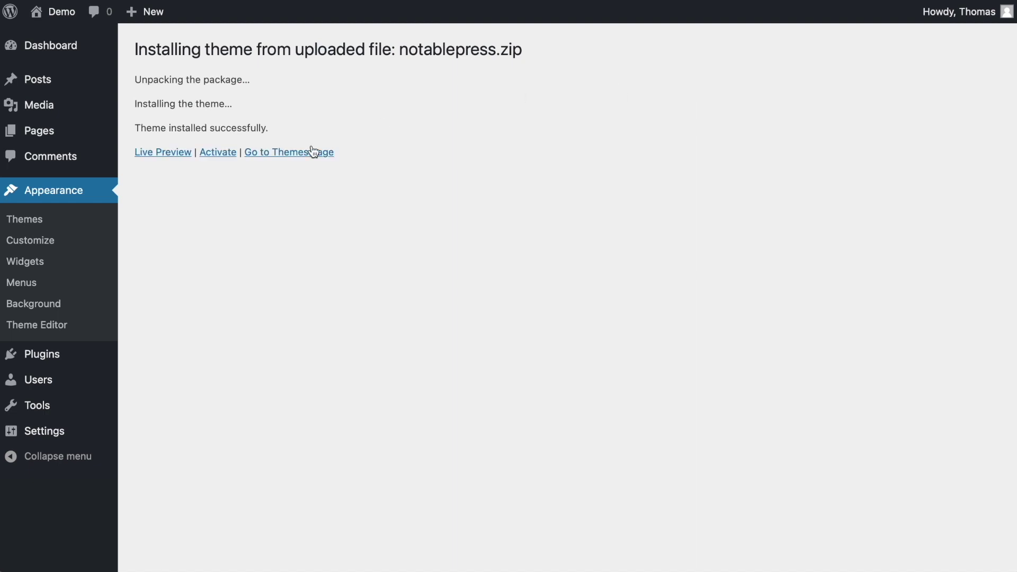
Activate the newly installed NotablePress theme and start its setup helper to reach the Site Identity stage
click(219, 153)
scroll(658, 295, down, 3)
scroll(619, 270, up, 3)
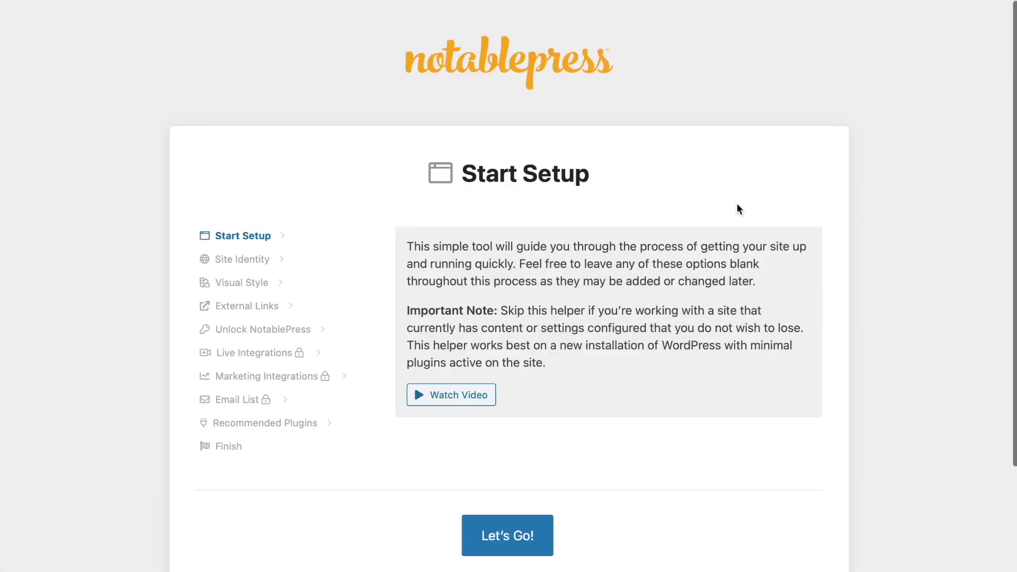
scroll(699, 326, down, 2)
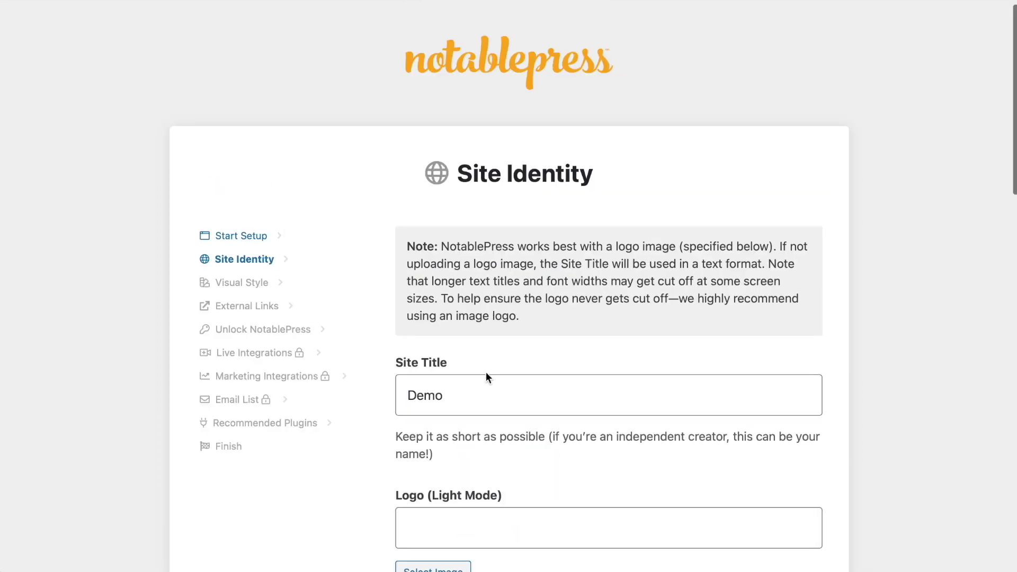
Replace the site title in the Site Identity form with the site owner's full name
scroll(485, 372, down, 3)
double_click(471, 306)
text(Thomas McGee)
scroll(511, 224, down, 2)
drag(511, 212, 381, 193)
click(314, 361)
scroll(433, 372, down, 1)
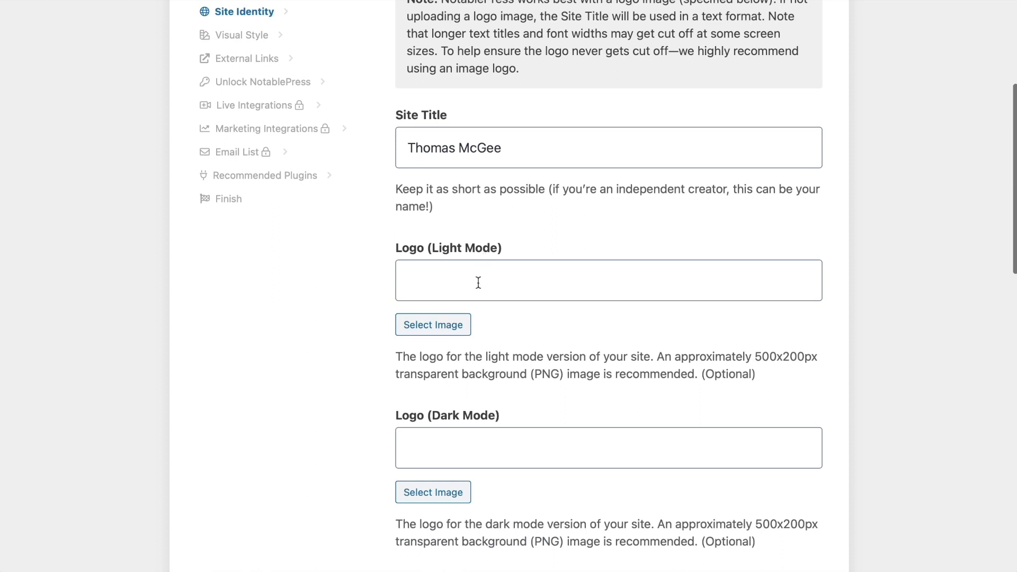
Choose the owner's logo images from the media library for the light mode and dark mode logos
click(444, 333)
drag(1015, 275, 807, 281)
click(928, 531)
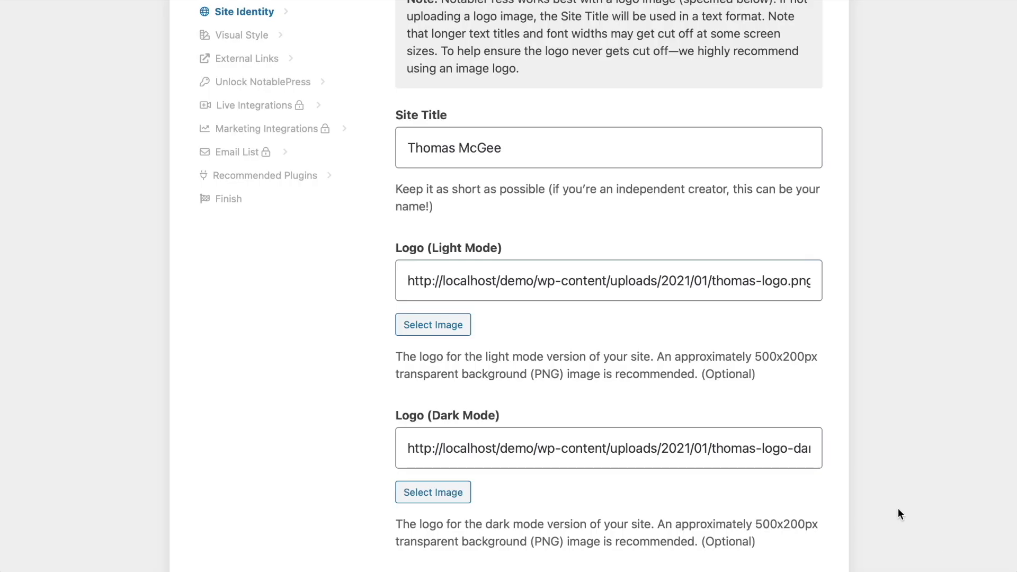
drag(506, 149, 405, 148)
click(329, 338)
Fill in the tagline "Designer • Developer • Content Creator", the headline "Helping You Create a Better Brand on the Web" and a placeholder description
scroll(872, 350, down, 5)
drag(589, 347, 387, 332)
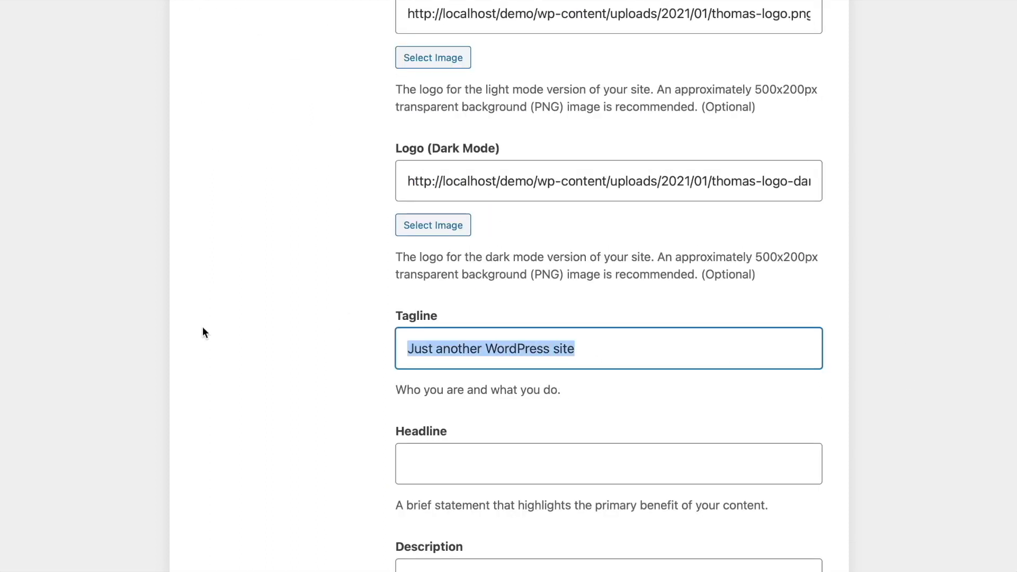
text(Designer & D)
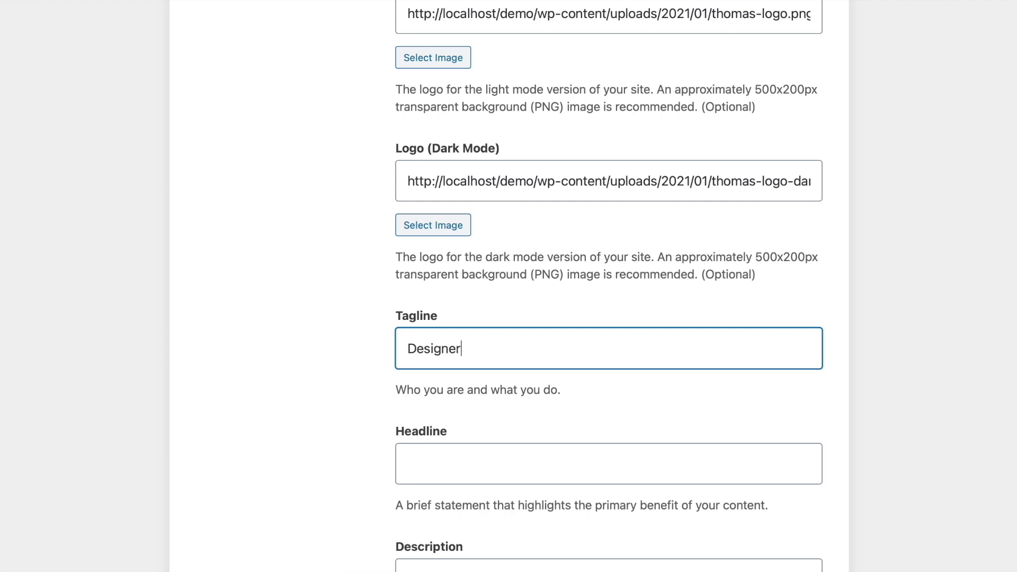
text(eveloper & Content Creator)
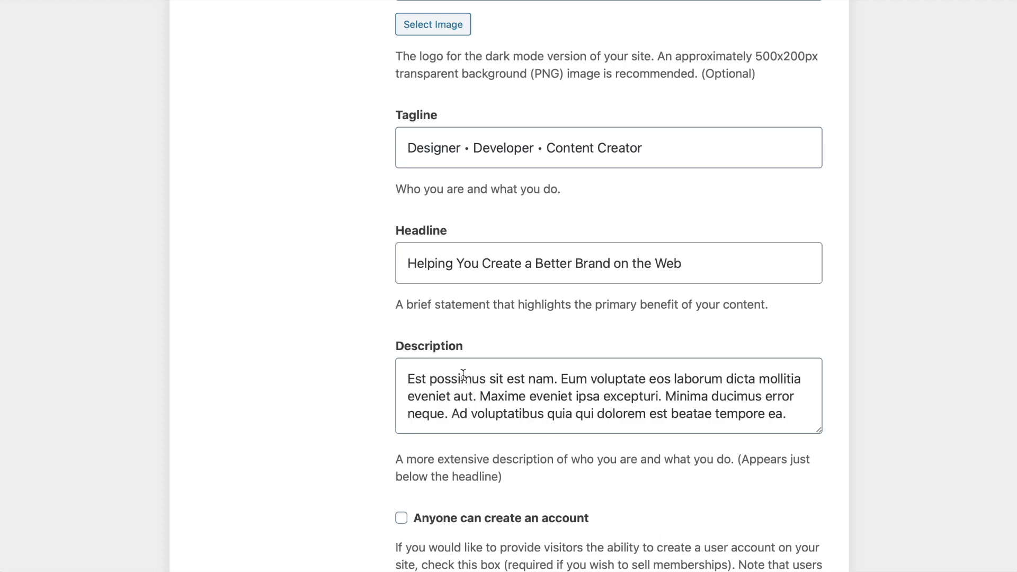
Allow anyone to create an account on the site
scroll(463, 375, down, 3)
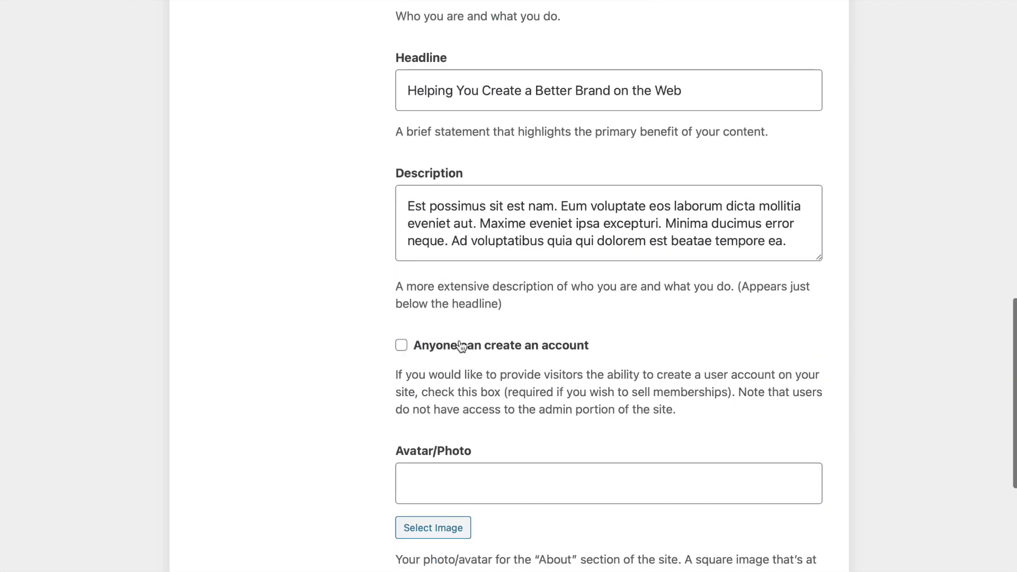
click(461, 345)
scroll(307, 397, down, 1)
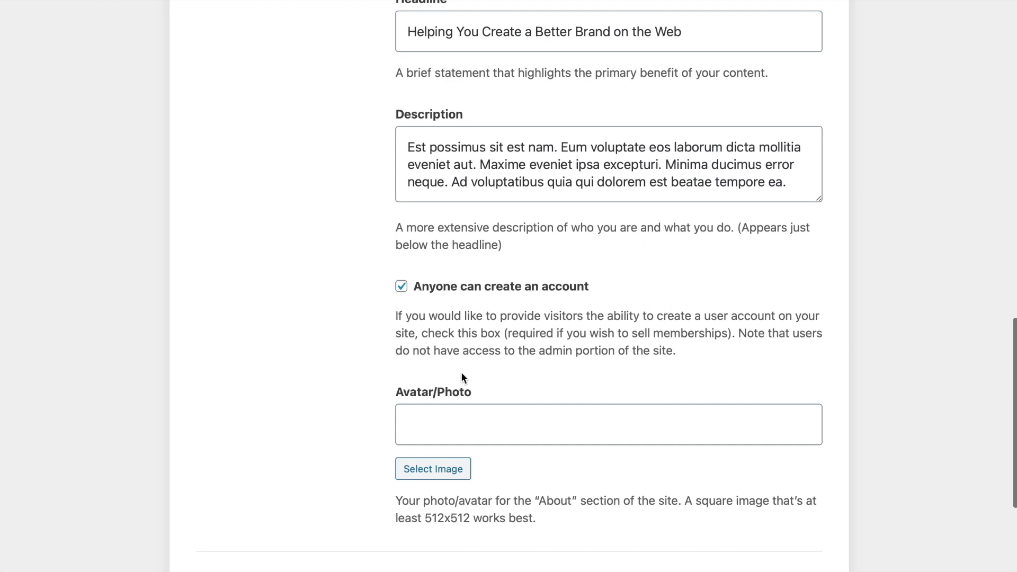
scroll(335, 393, down, 1)
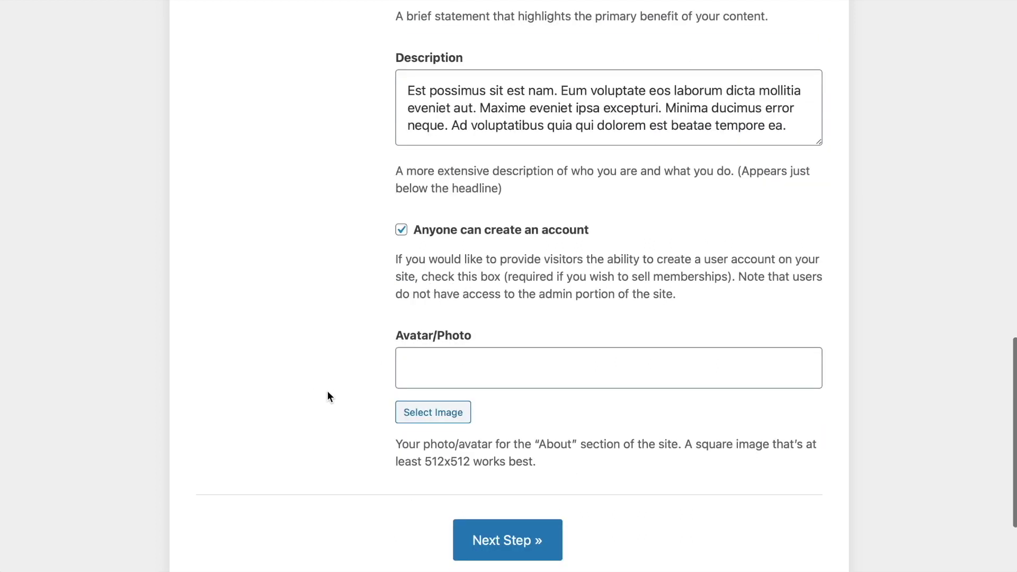
Upload the owner's JPG portrait, insert it as the Avatar/Photo, and continue to the Visual Style stage
click(416, 421)
drag(8, 372, 661, 316)
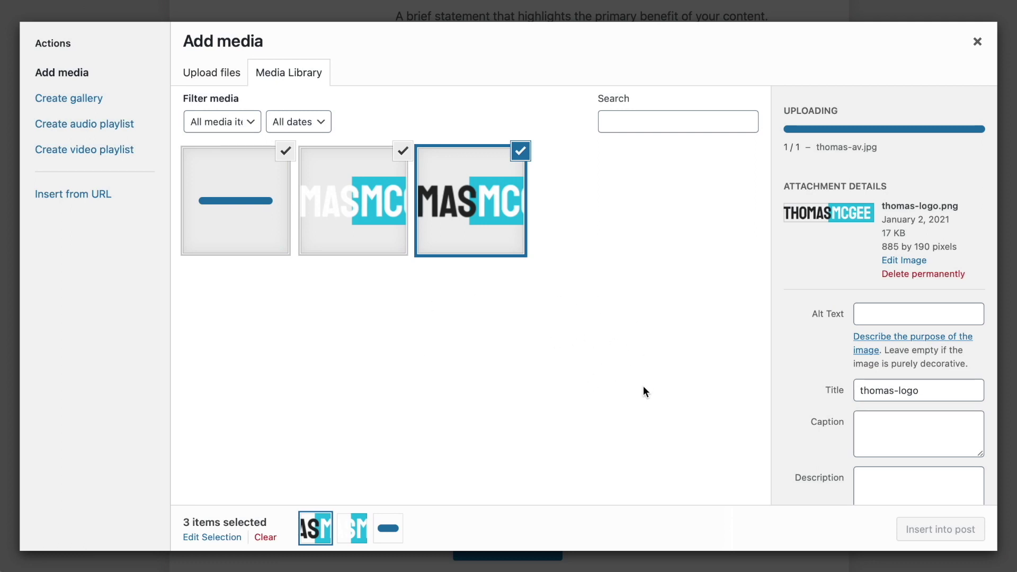
click(947, 530)
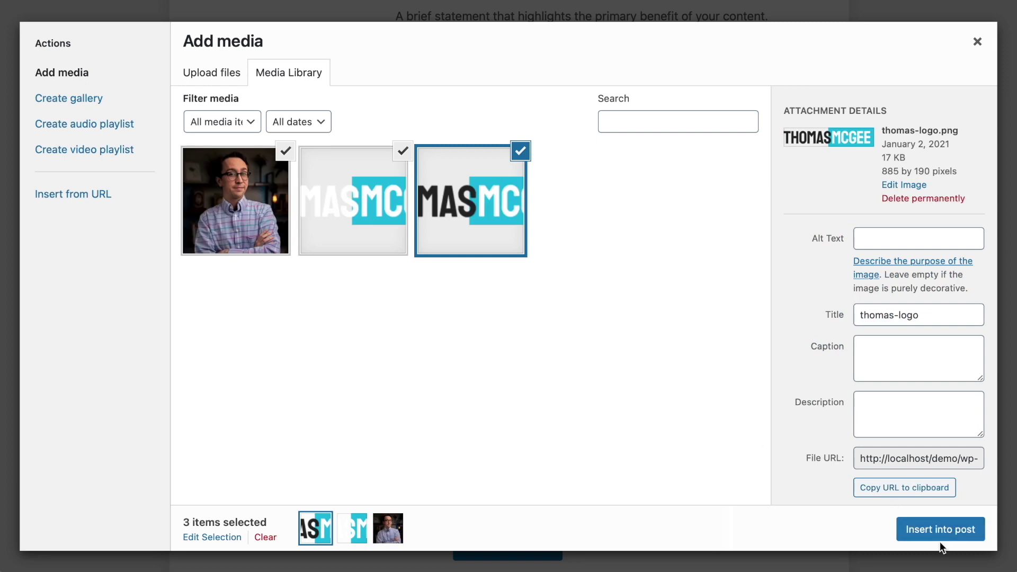
scroll(409, 434, down, 2)
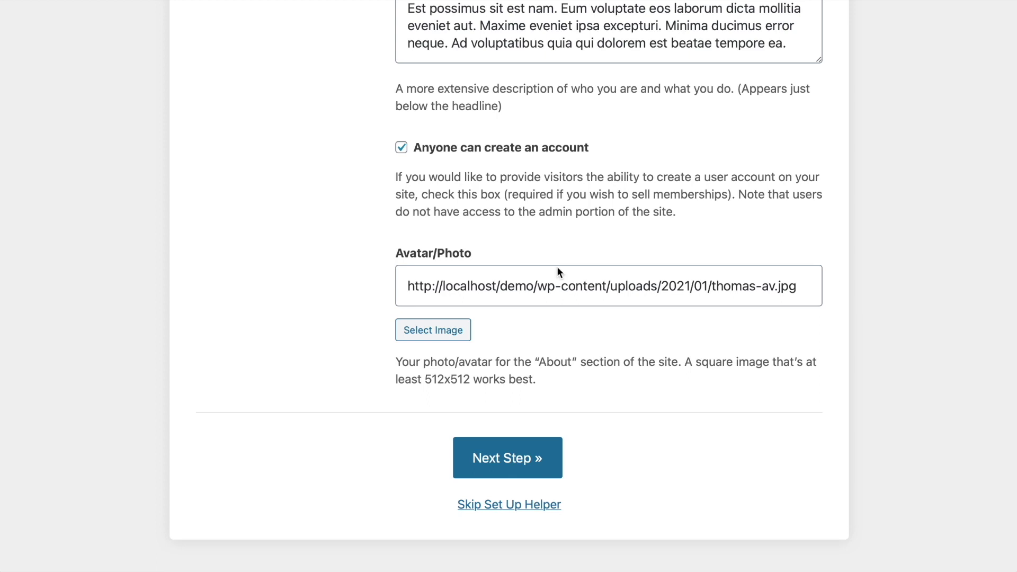
key(Return)
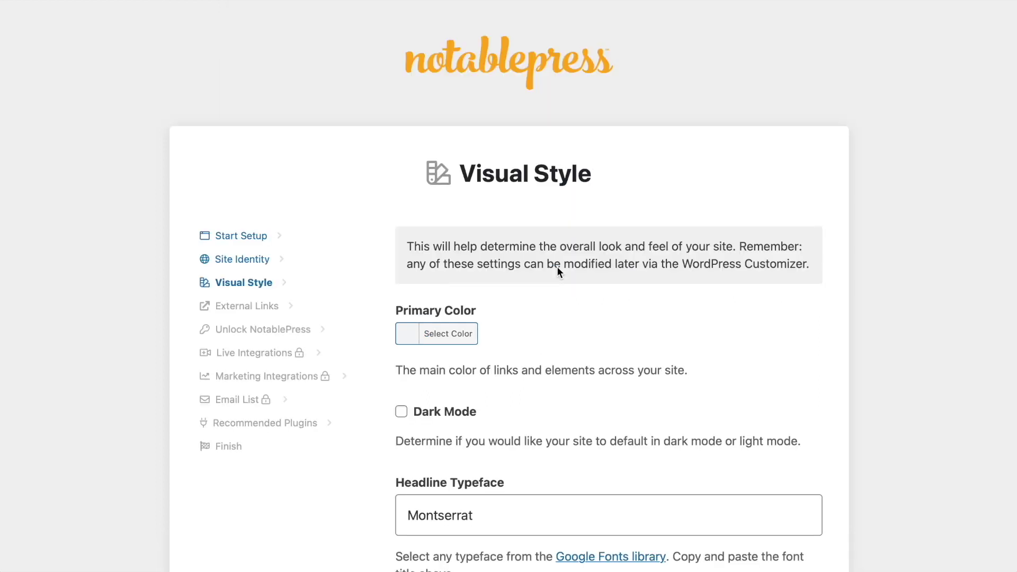
Set the site's primary color to turquoise and enable Dark Mode as the default
scroll(649, 318, down, 3)
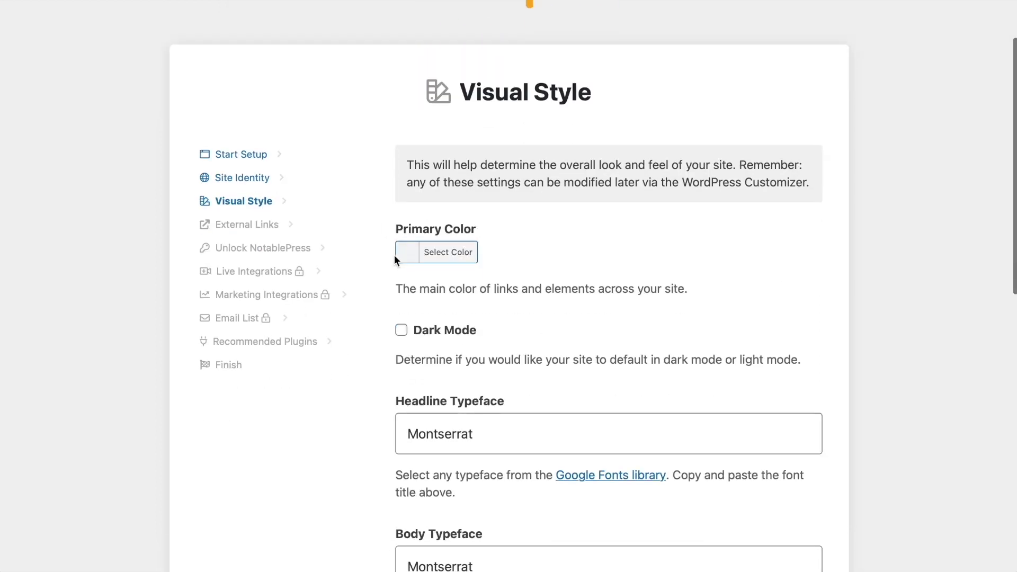
click(457, 258)
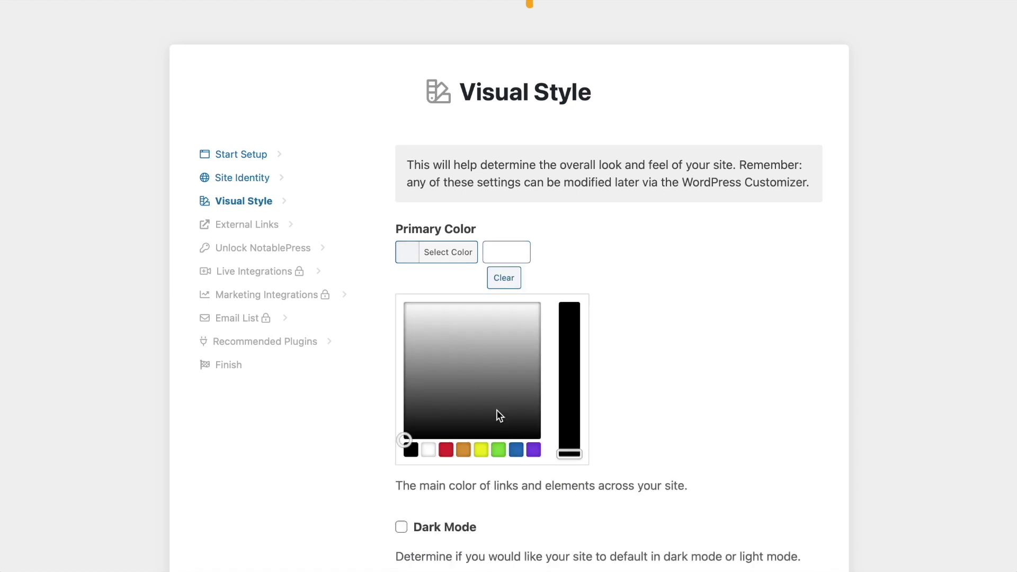
click(515, 452)
drag(484, 336, 439, 300)
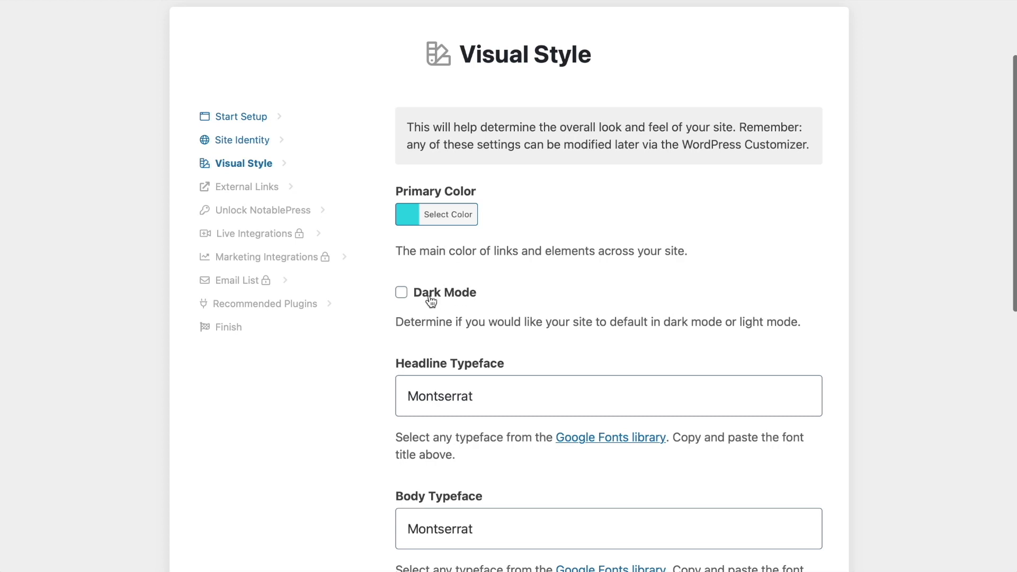
scroll(374, 373, down, 2)
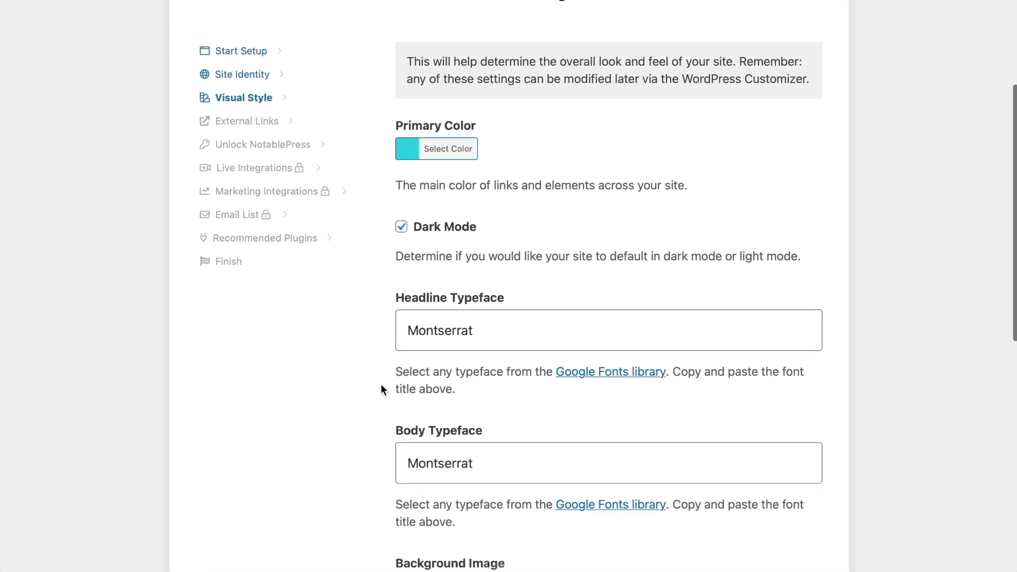
drag(455, 259, 758, 259)
click(552, 263)
Open the Google Fonts library linked beneath the Headline Typeface setting
scroll(263, 413, down, 3)
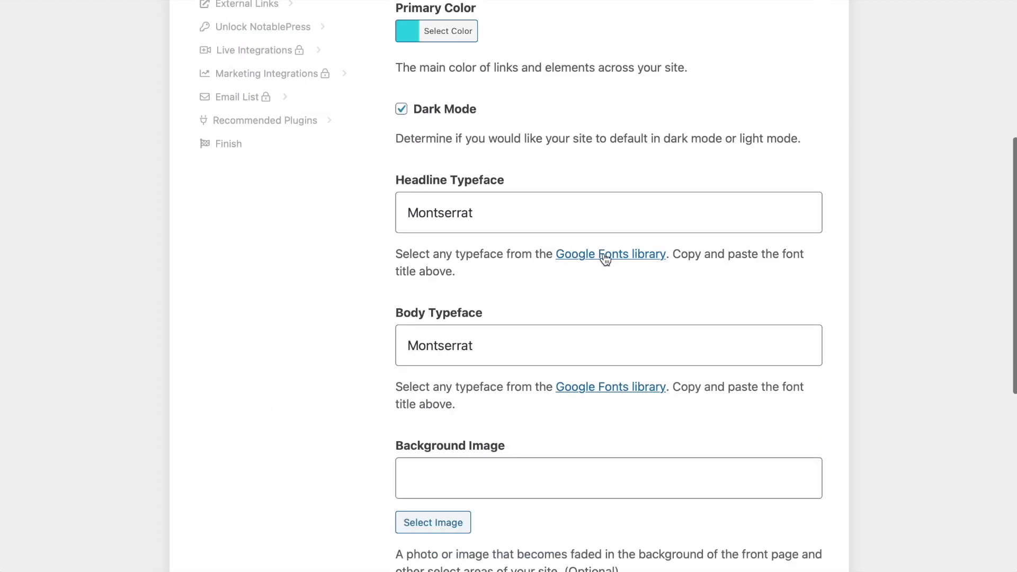
drag(503, 224, 365, 206)
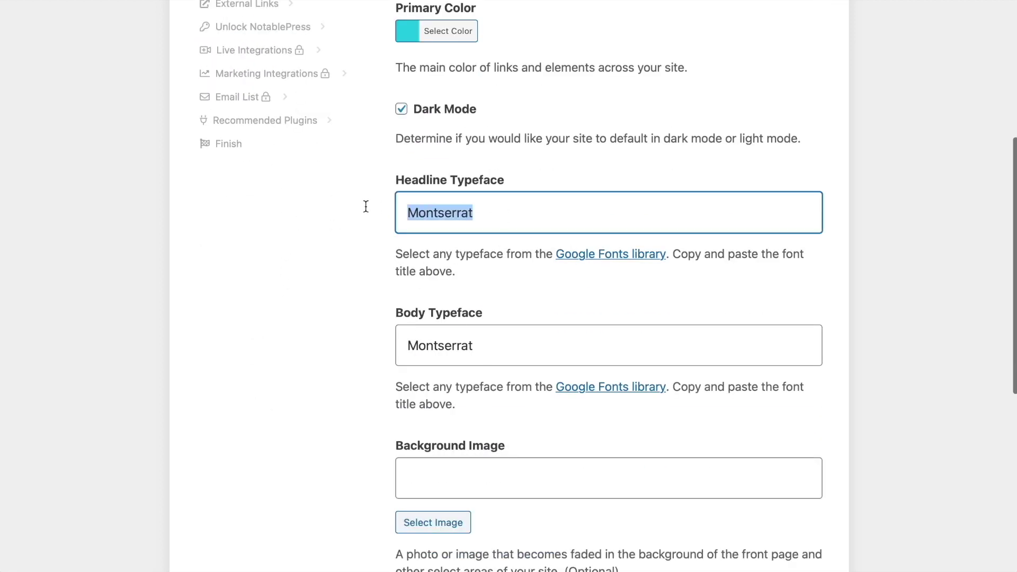
click(340, 219)
scroll(310, 338, up, 1)
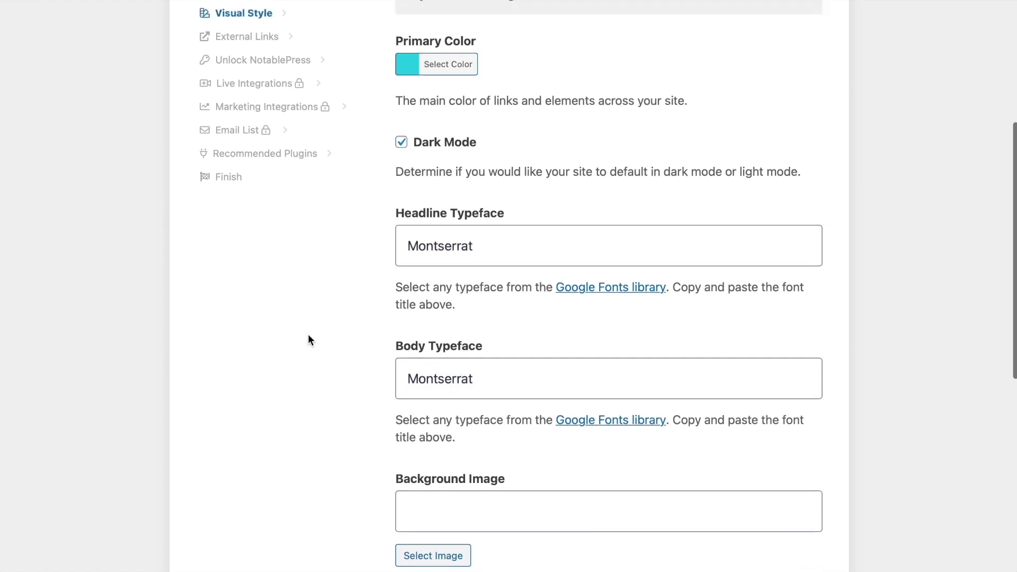
click(624, 291)
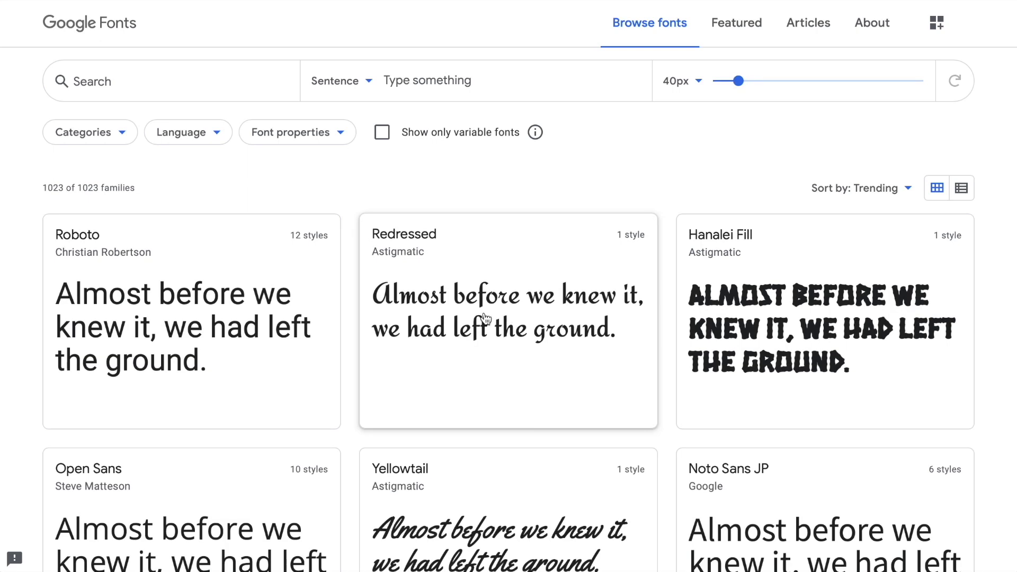
Filter the Google Fonts families to the Display category only and browse the typefaces for a headline font
scroll(451, 320, down, 1)
scroll(451, 321, down, 9)
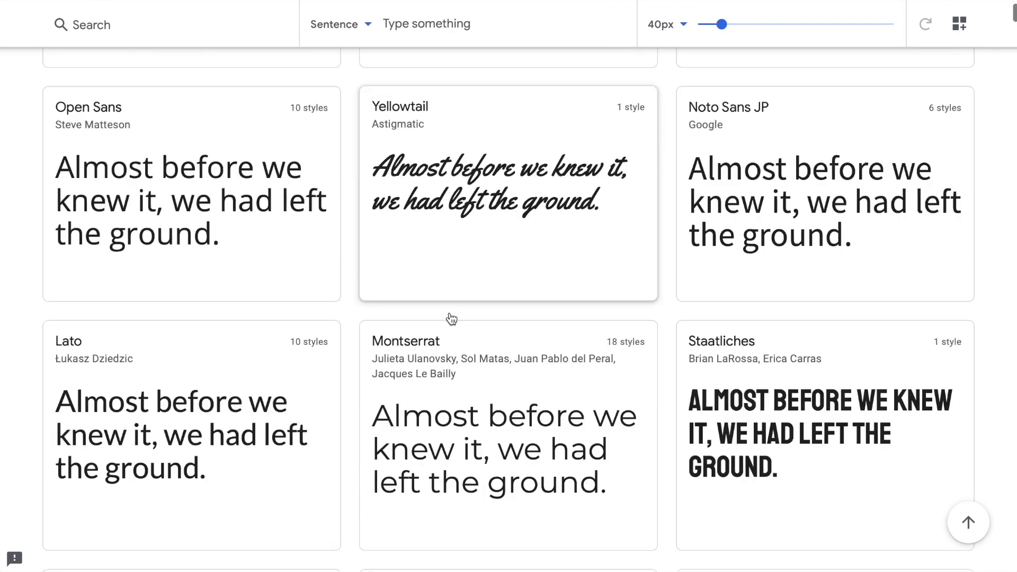
scroll(453, 318, down, 2)
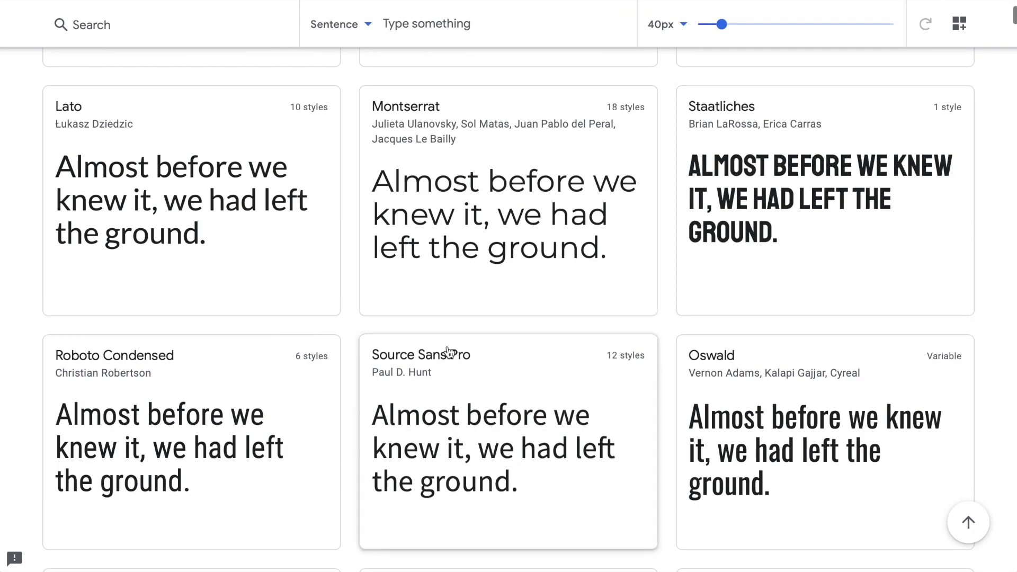
scroll(449, 350, down, 2)
scroll(449, 351, down, 4)
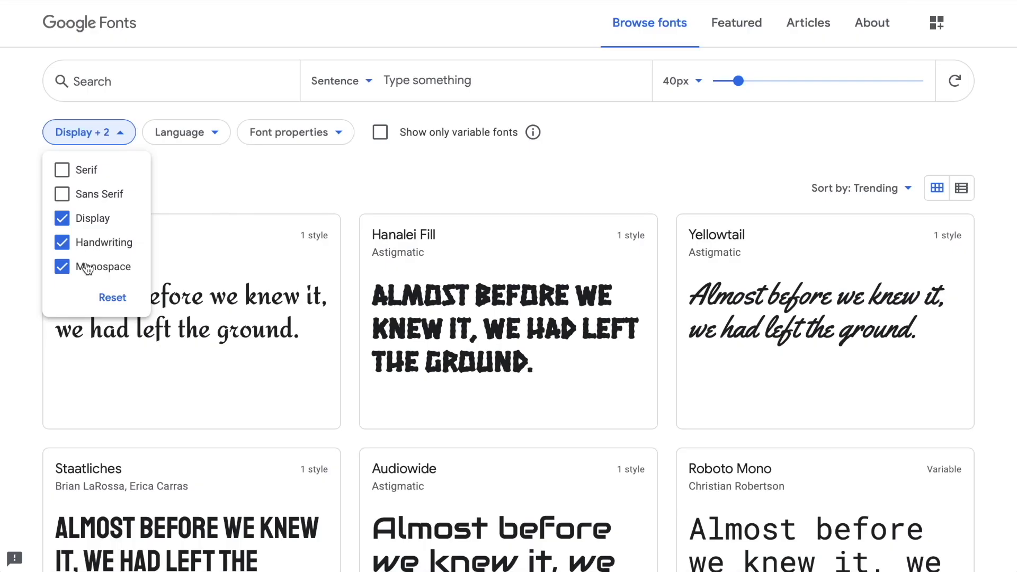
click(94, 243)
click(63, 266)
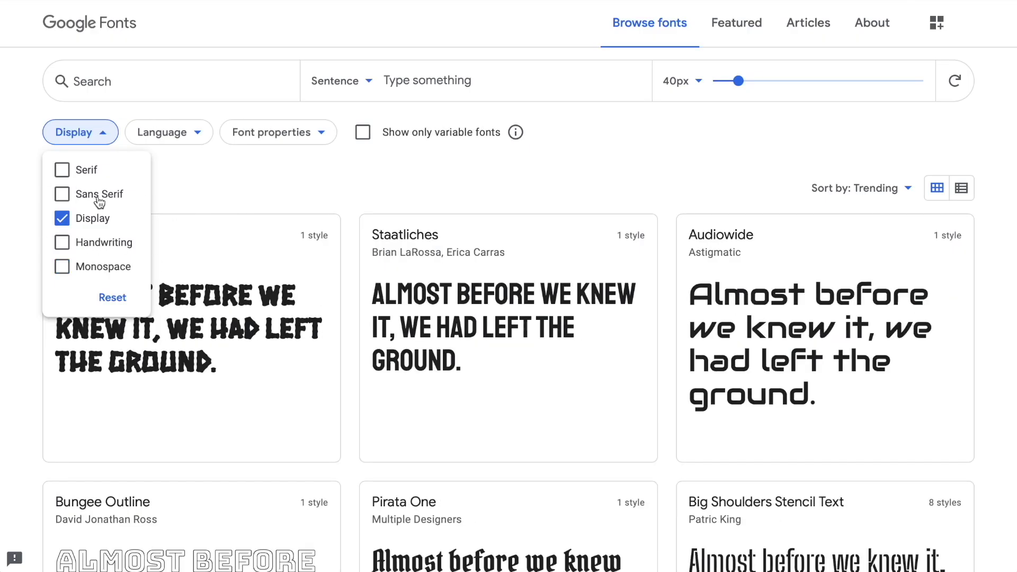
click(217, 175)
scroll(217, 299, down, 20)
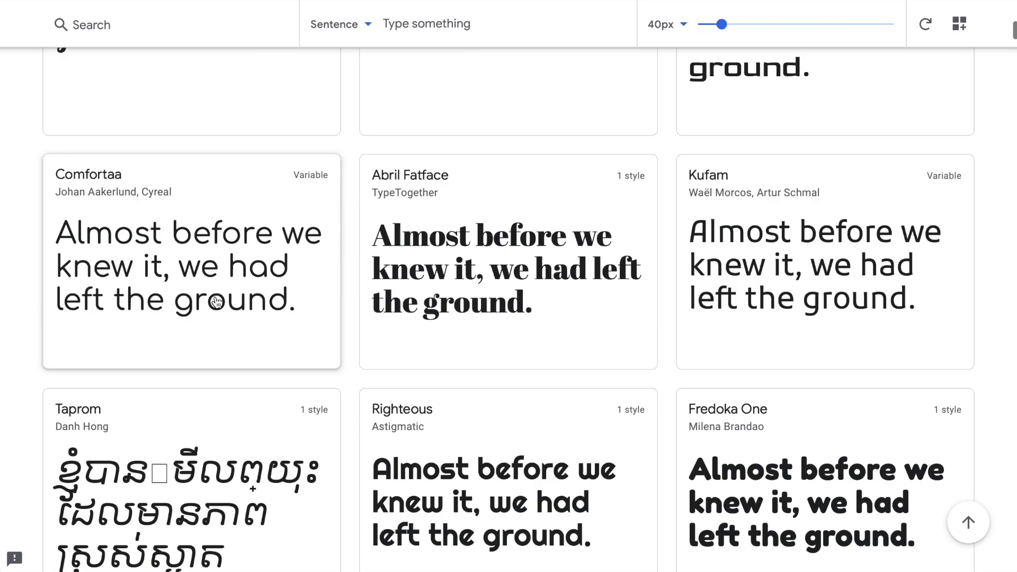
scroll(217, 301, down, 6)
scroll(217, 301, down, 3)
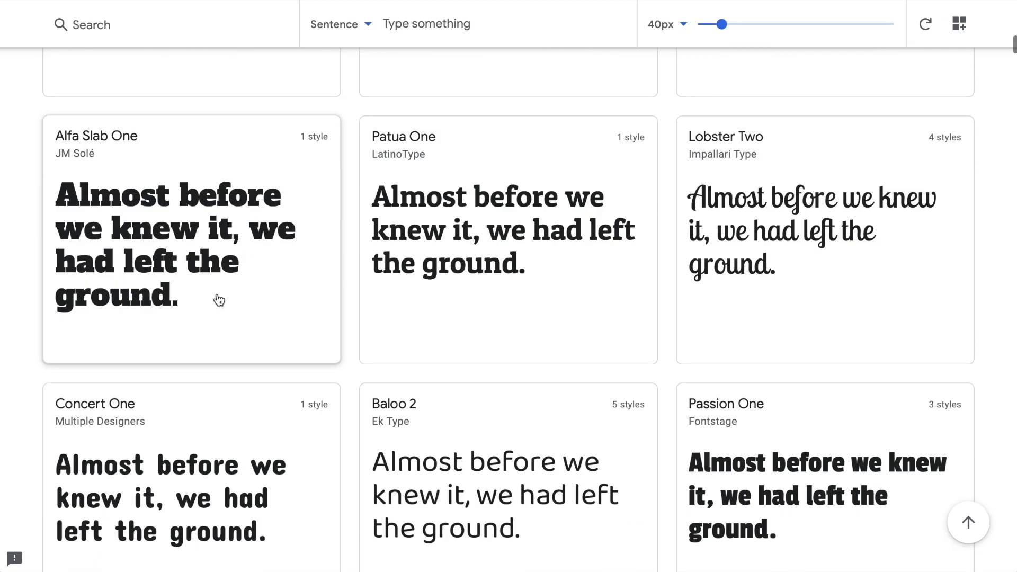
Copy the name of the Fredoka One font from Google Fonts and set it as the Headline Typeface
scroll(217, 300, up, 8)
click(710, 347)
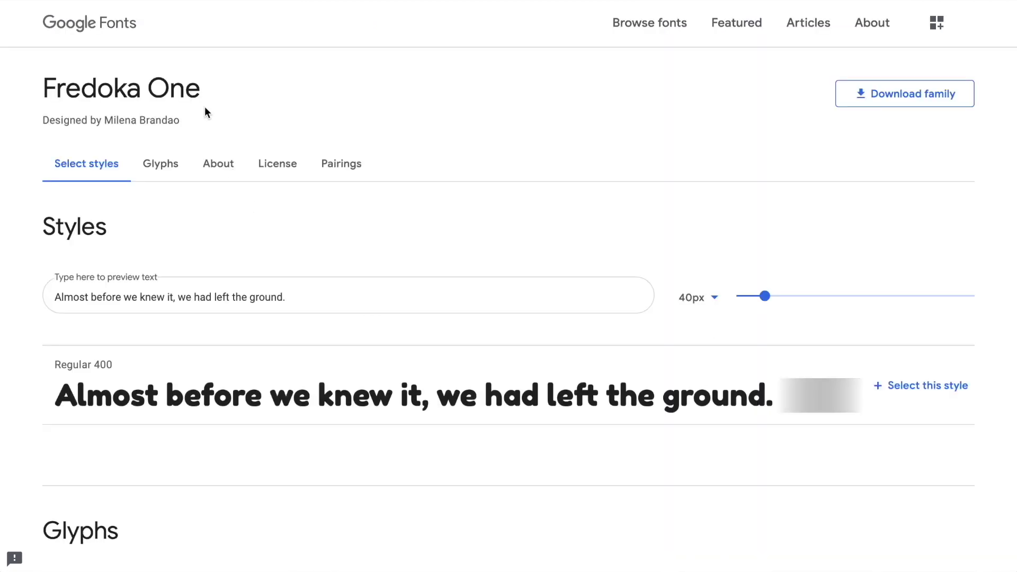
triple_click(188, 87)
key(ctrl+c)
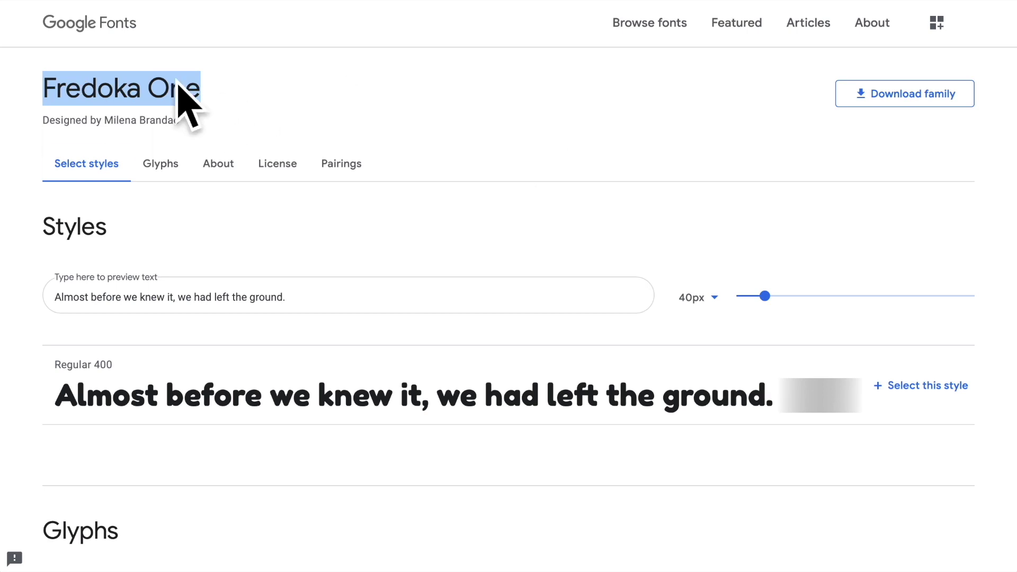
click(216, 1)
drag(500, 236, 368, 236)
key(ctrl+v)
scroll(278, 278, down, 3)
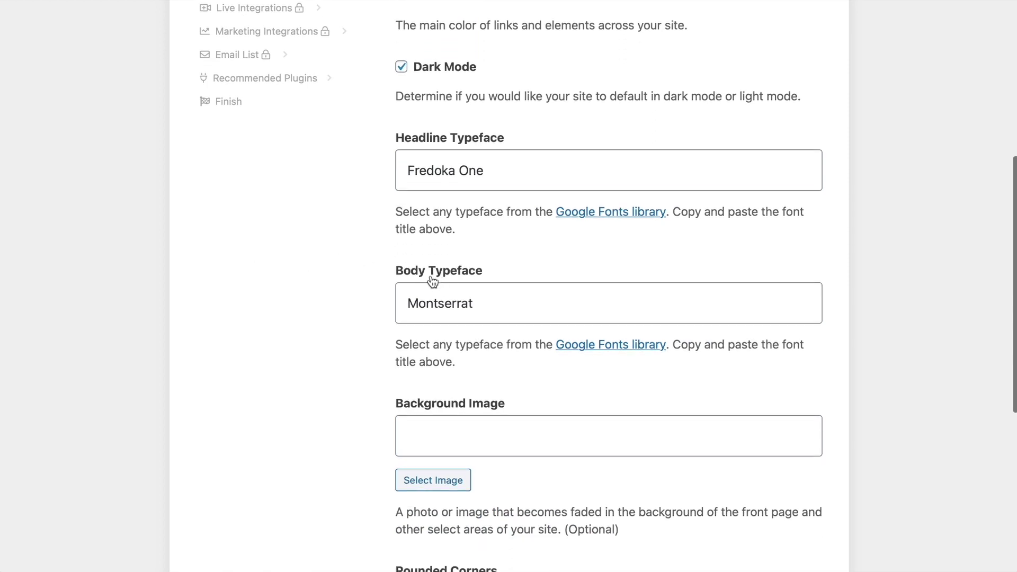
Switch to the Pexels stock photo site and search for "computer screen" to find a background image
scroll(271, 332, down, 2)
scroll(272, 329, down, 2)
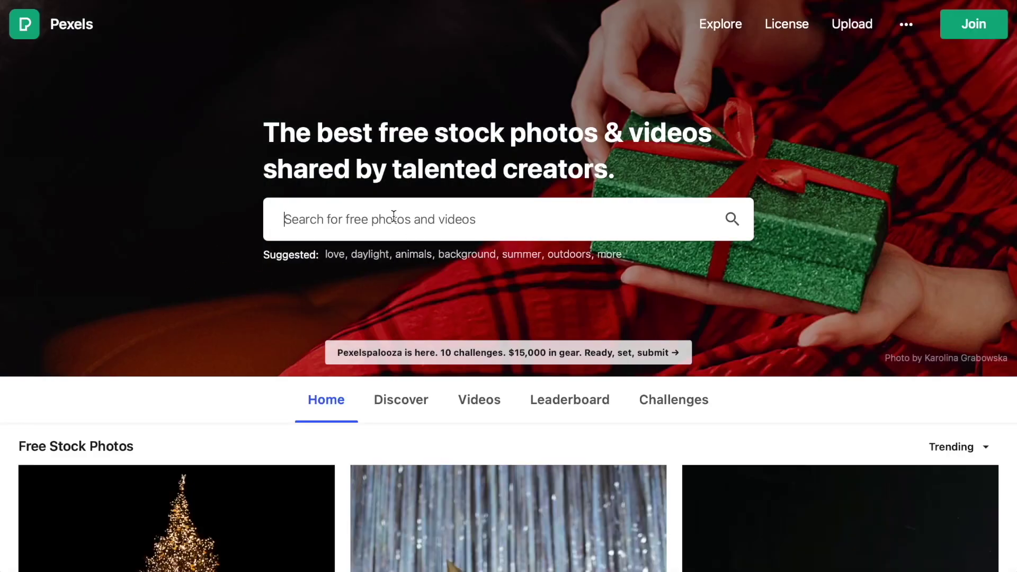
click(394, 215)
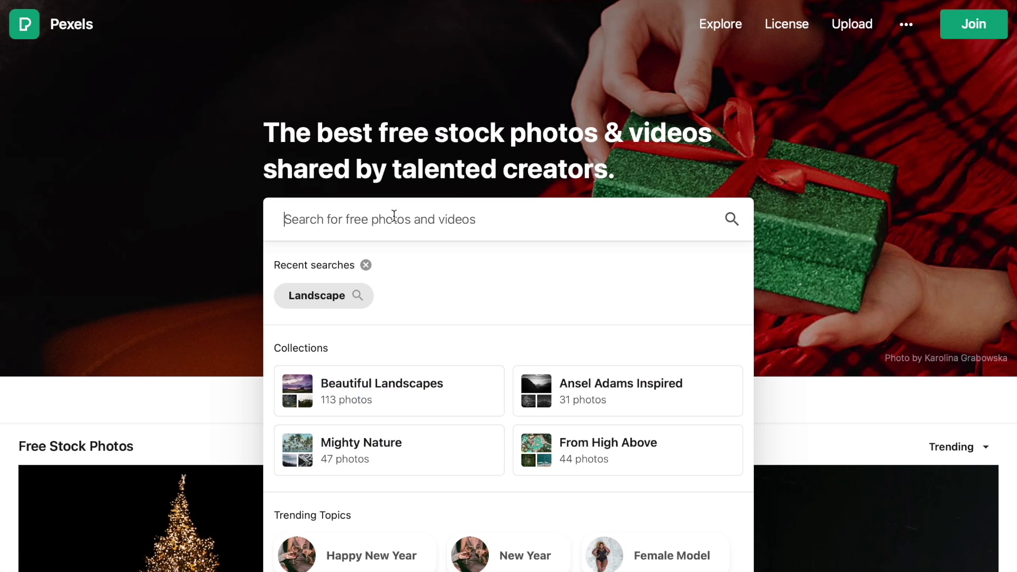
text(computer screen)
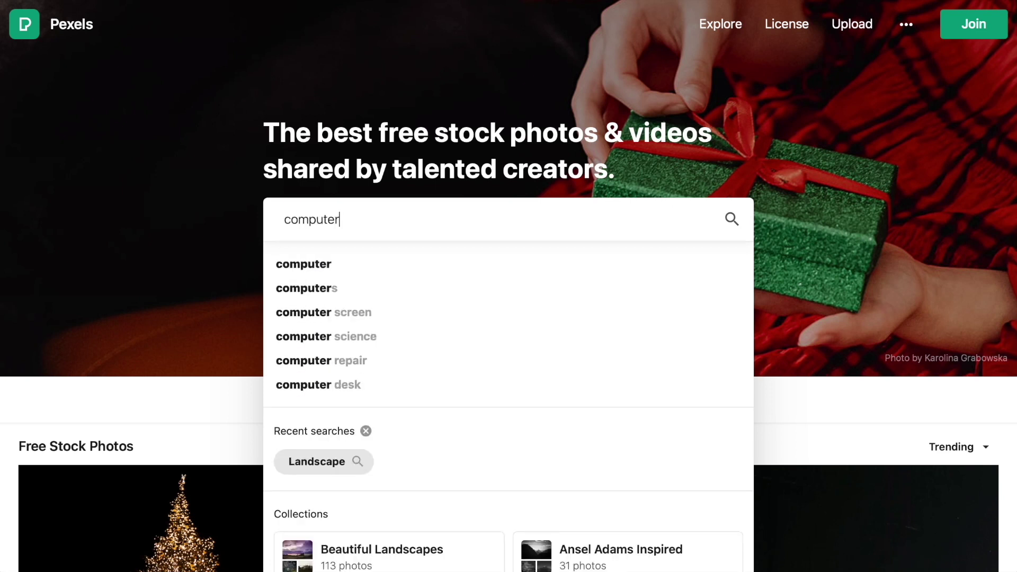
key(Return)
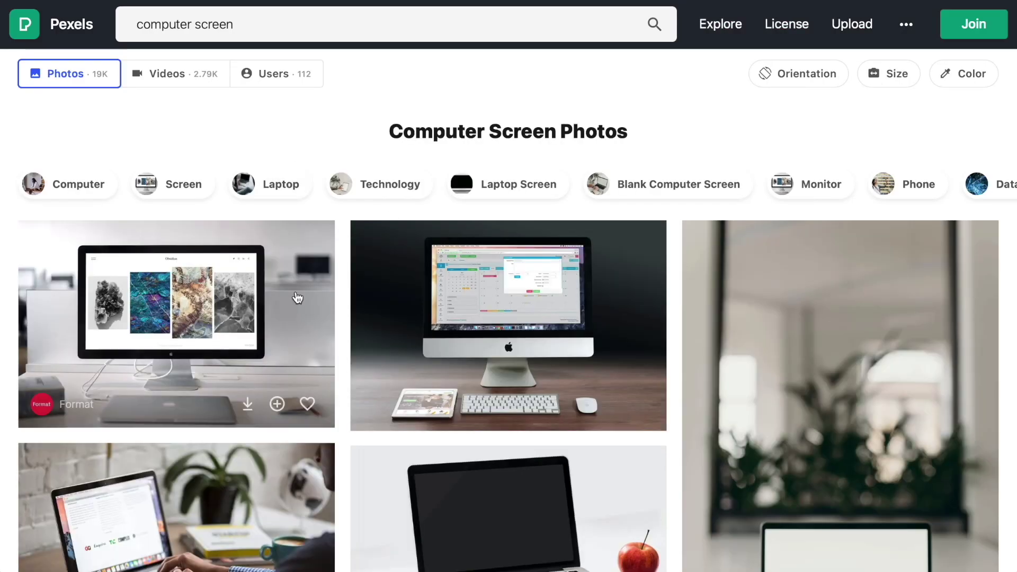
Download the Burst photo of hands typing on a laptop beside a potted plant in Large size (1920 x 1280)
scroll(315, 338, down, 3)
click(297, 402)
click(934, 30)
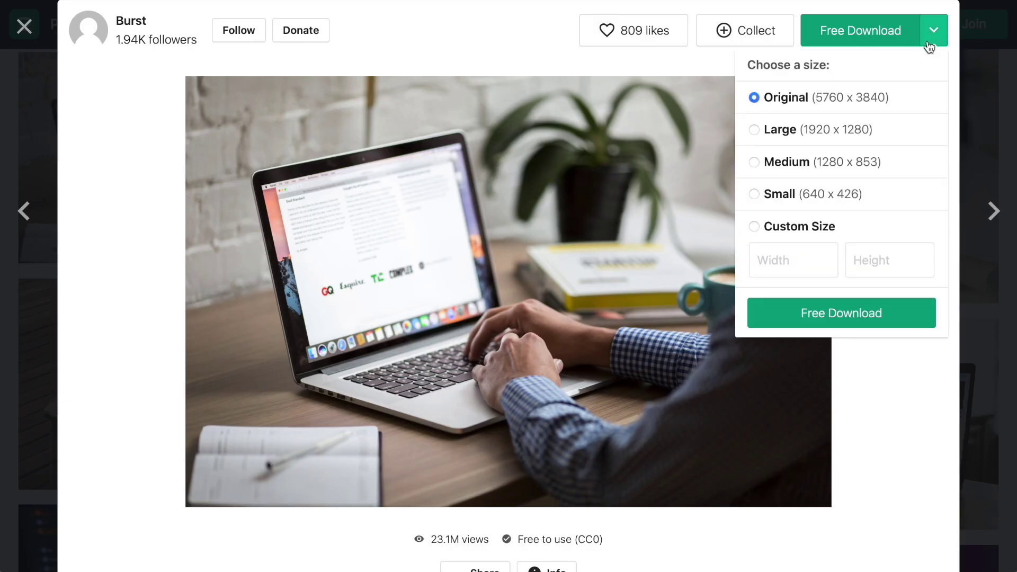
click(810, 132)
click(869, 27)
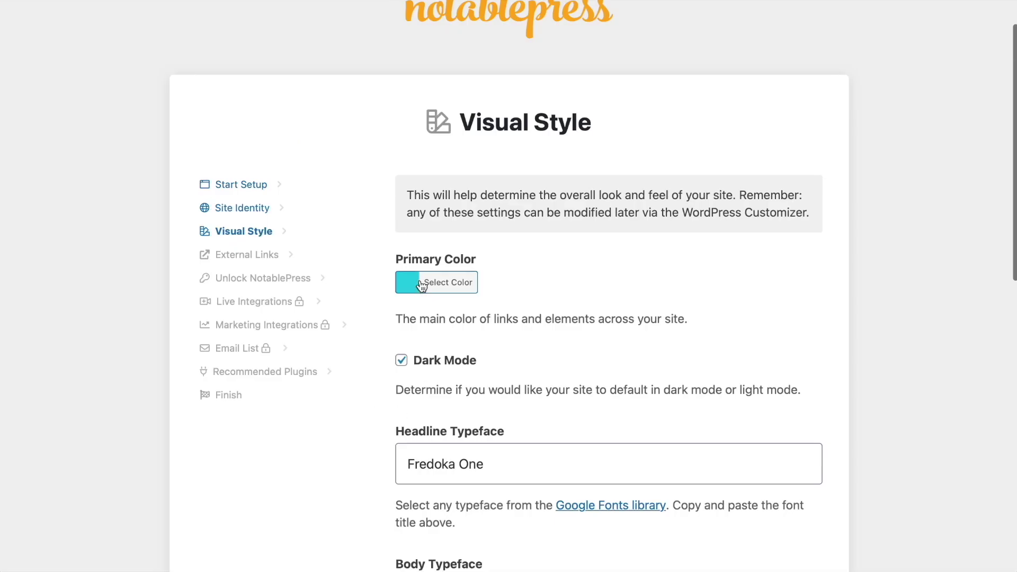
Check the Visual Style settings through to Rounded Corners and continue to the External Links stage
scroll(312, 367, down, 2)
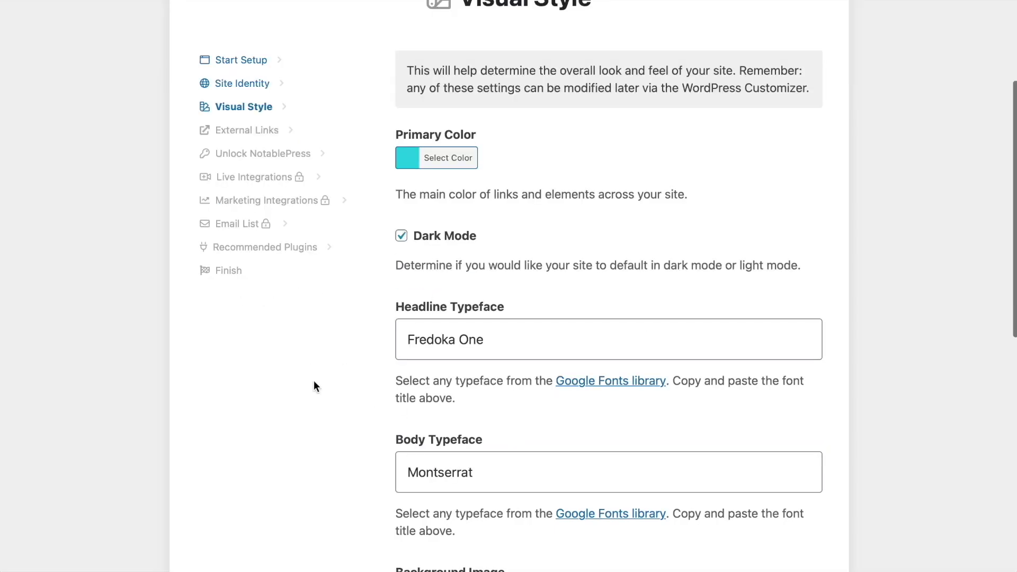
scroll(344, 365, down, 6)
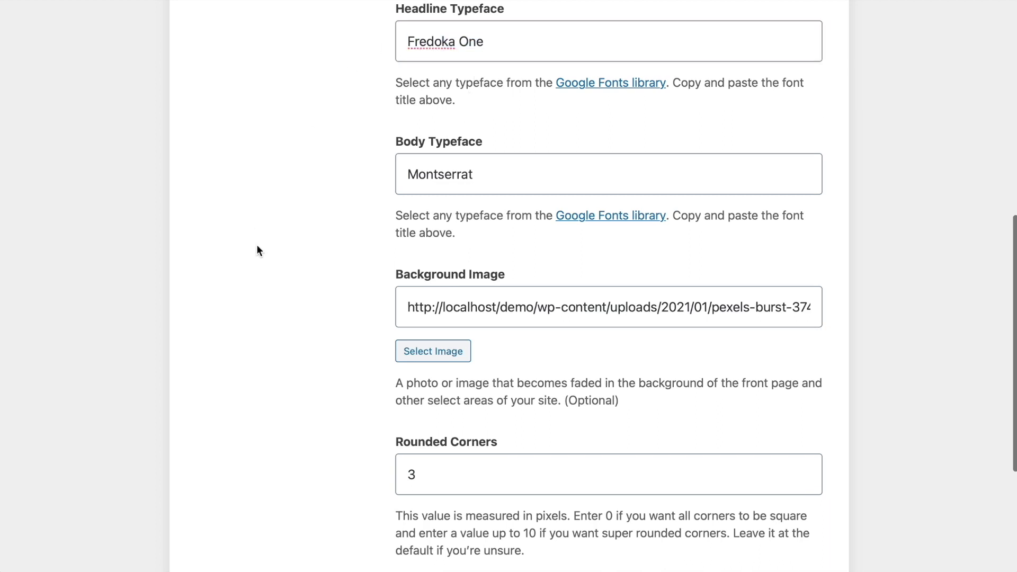
scroll(295, 445, down, 5)
click(456, 229)
click(288, 243)
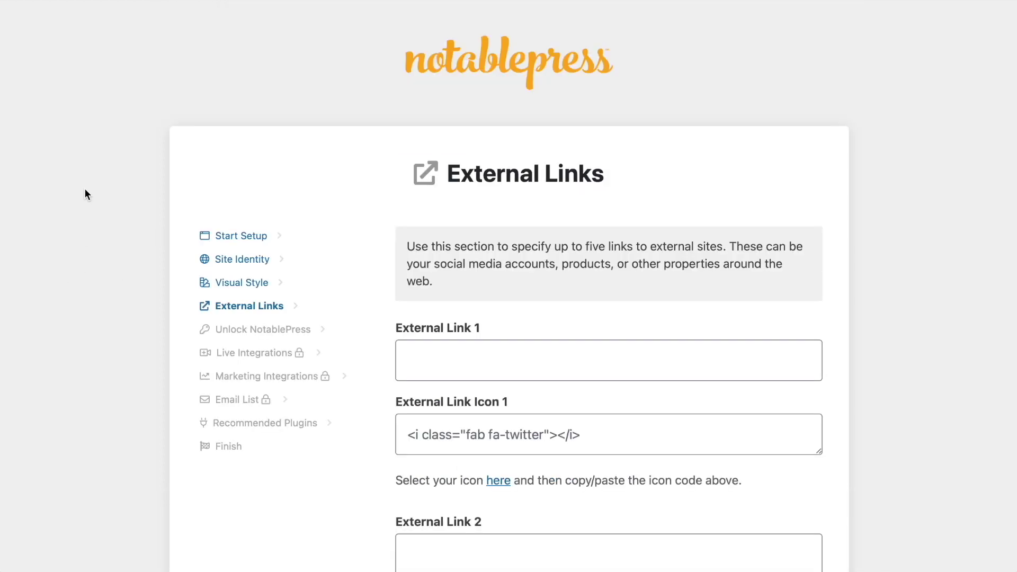
scroll(317, 212, down, 3)
click(558, 182)
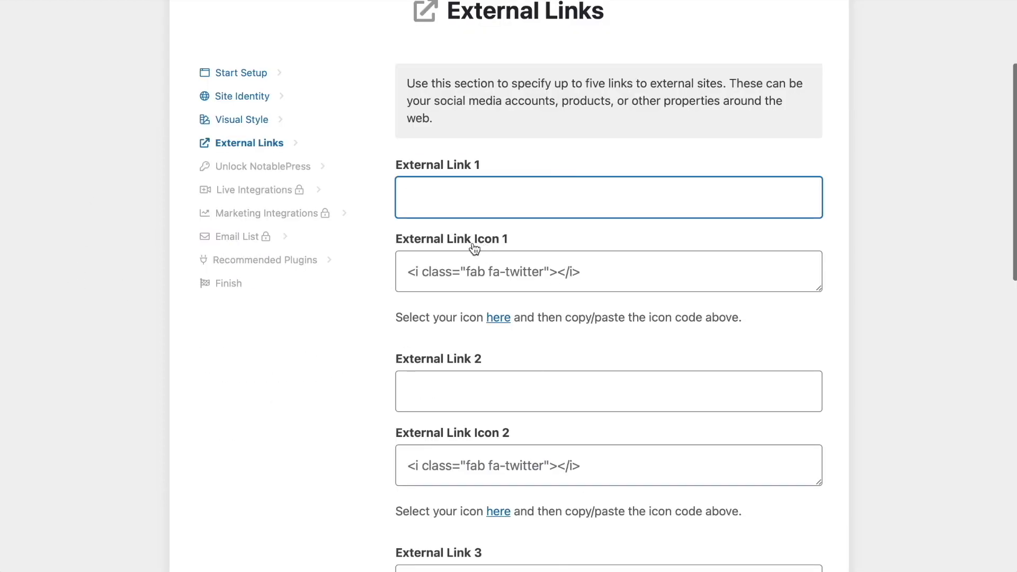
scroll(309, 315, down, 2)
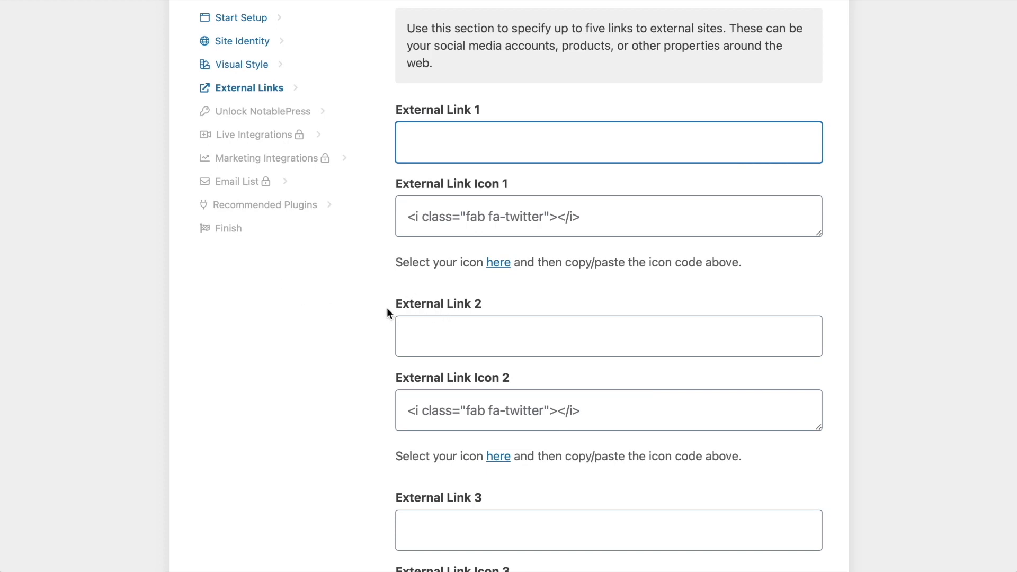
text(https://rightly.tv)
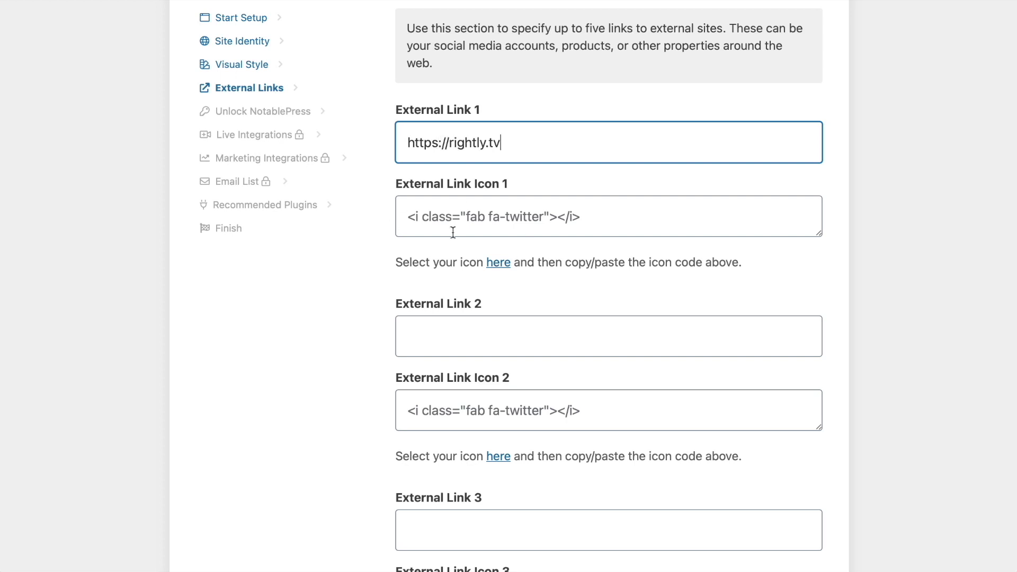
Open the Font Awesome icon library for External Link Icon 1, search for "youtube" and copy the YouTube icon code
click(504, 266)
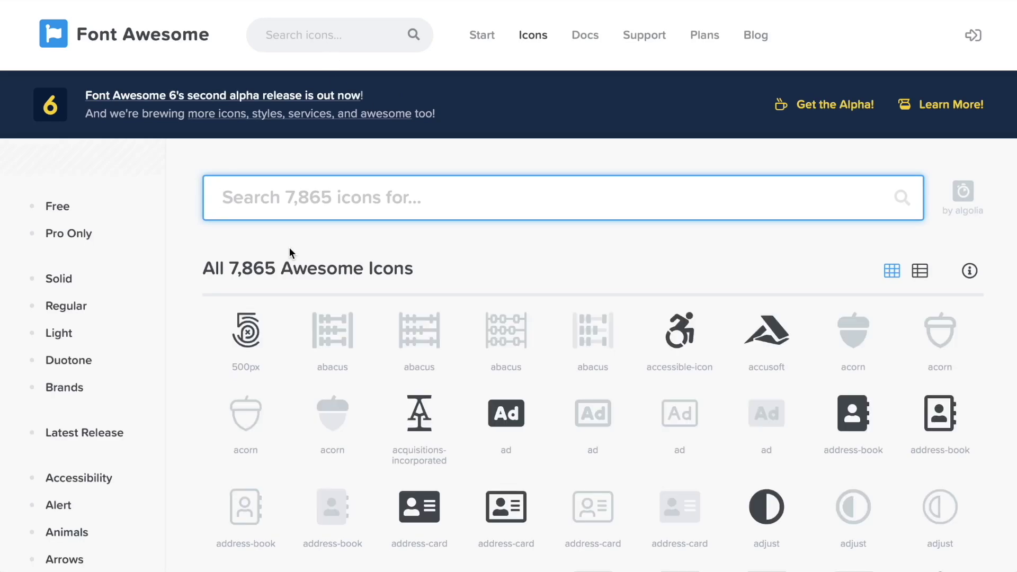
text(youtube)
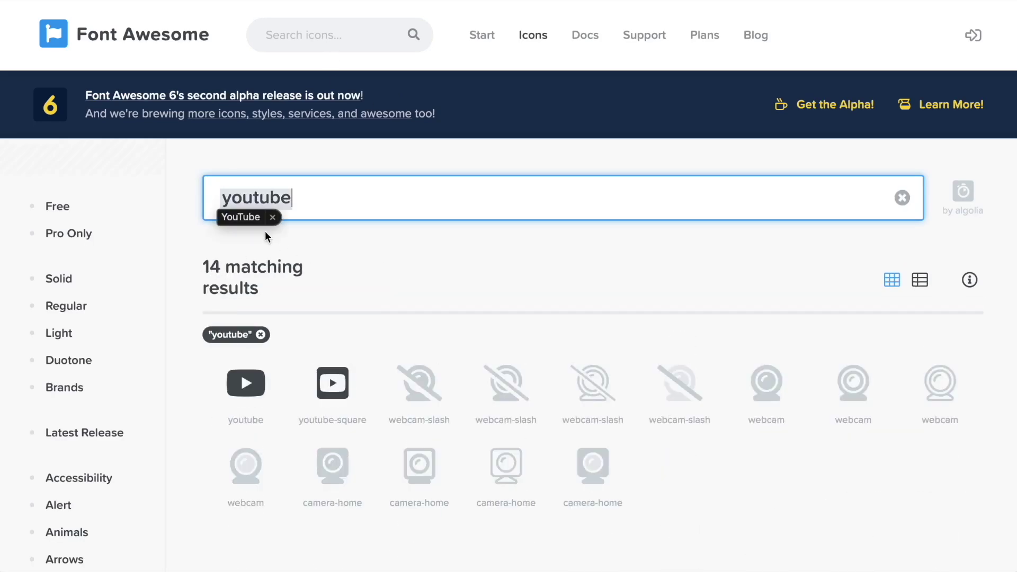
click(265, 228)
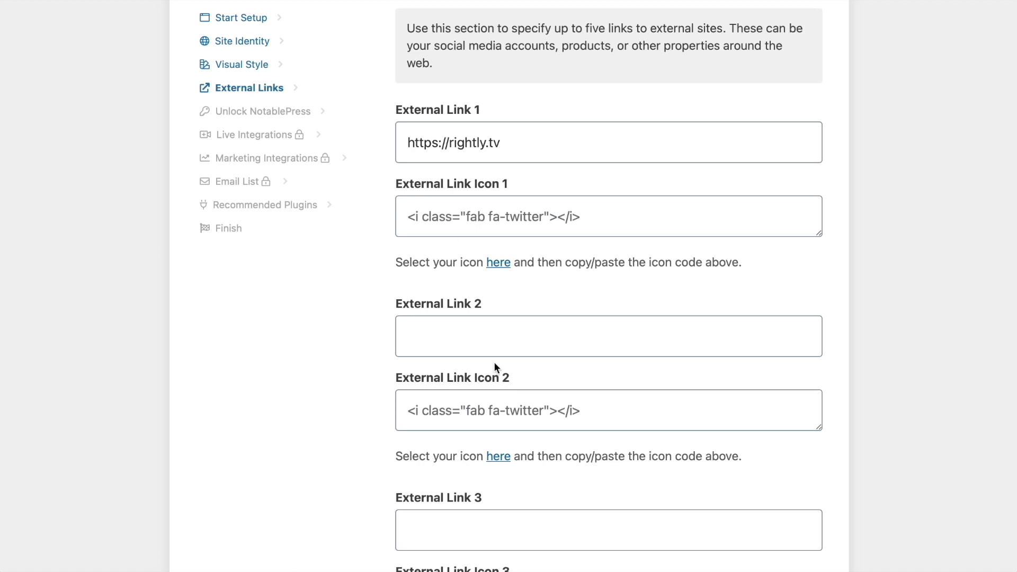
Paste the YouTube icon code as External Link Icon 1 and continue to the Unlock NotablePress stage
triple_click(408, 216)
key(ctrl+v)
click(329, 327)
scroll(443, 326, down, 10)
scroll(391, 333, down, 3)
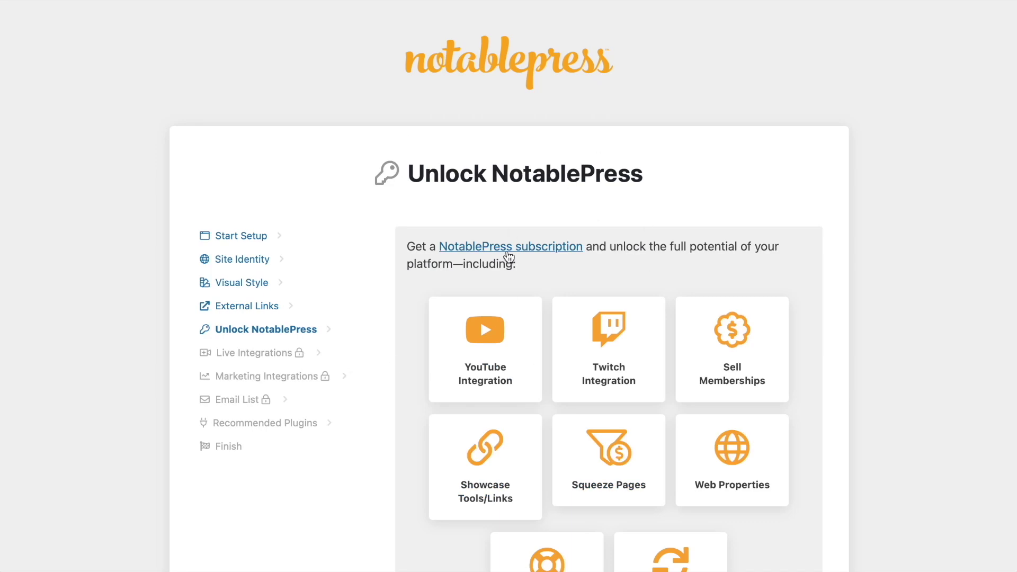
Review the NotablePress subscription features, leave the License Key blank and continue to the Live Integrations stage
scroll(511, 239, down, 8)
scroll(505, 275, up, 5)
scroll(500, 274, down, 8)
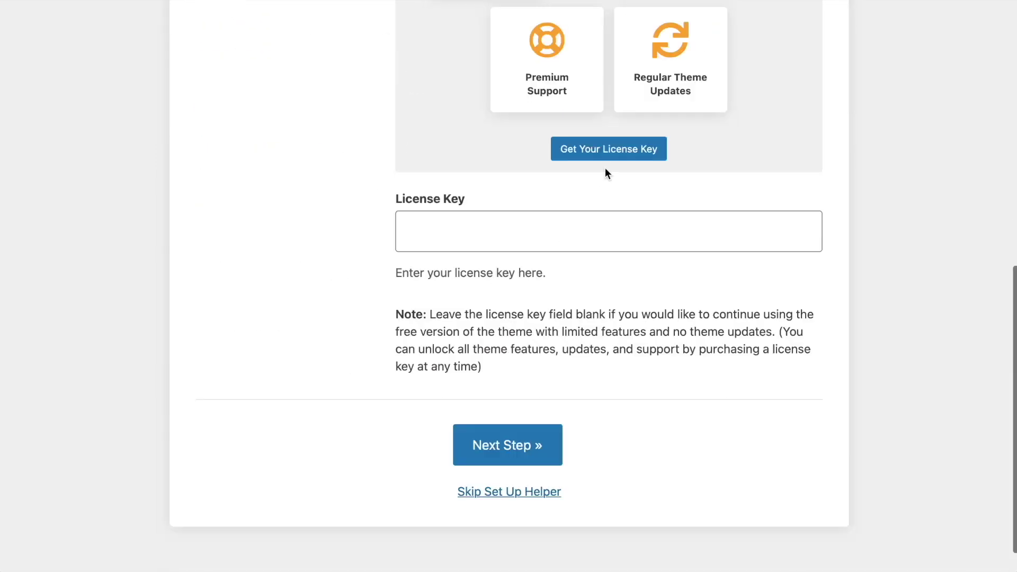
scroll(243, 265, up, 3)
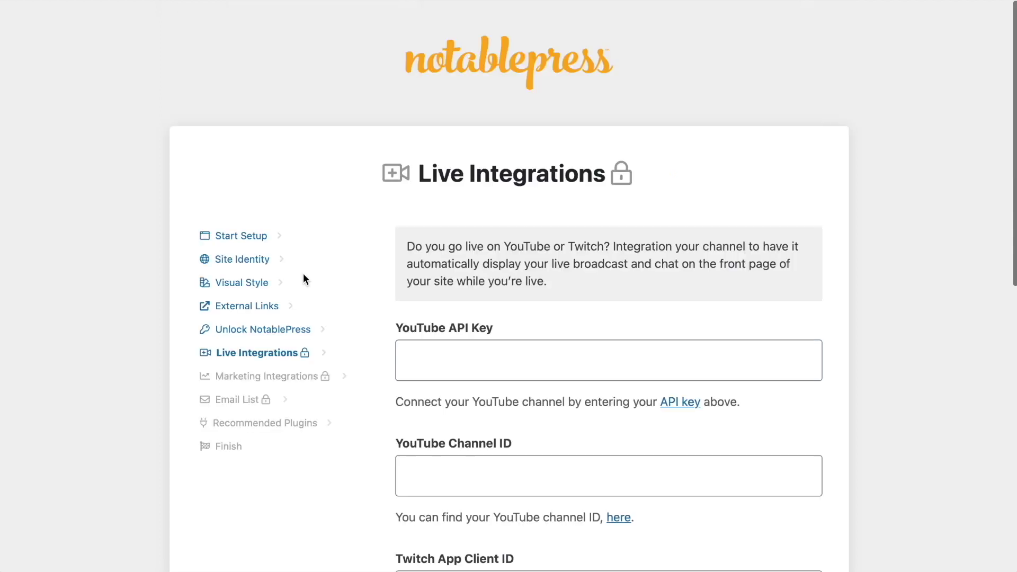
Examine the YouTube API key and channel ID settings and the Twitch client ID, client secret and username settings
scroll(300, 272, down, 1)
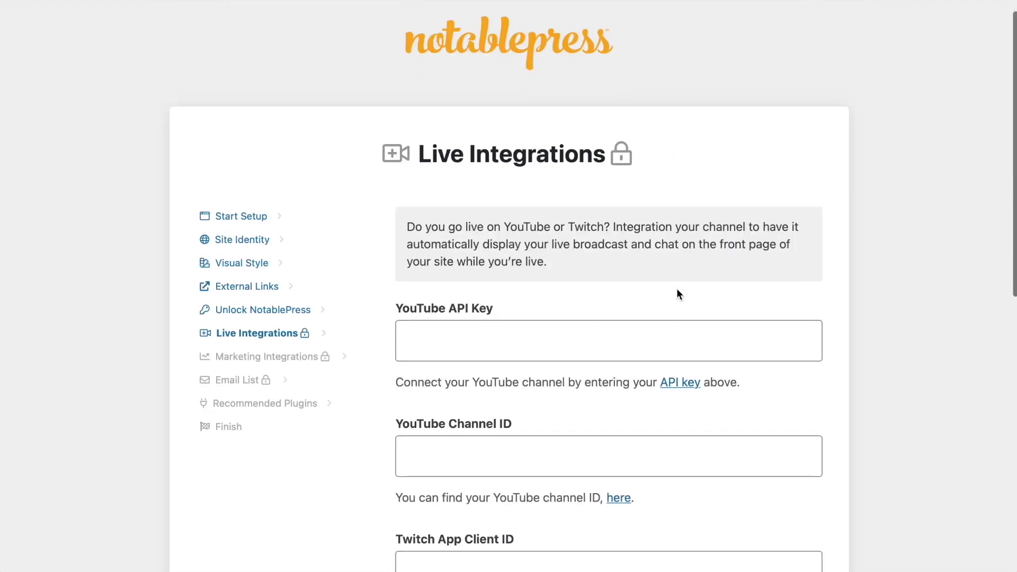
scroll(778, 302, down, 3)
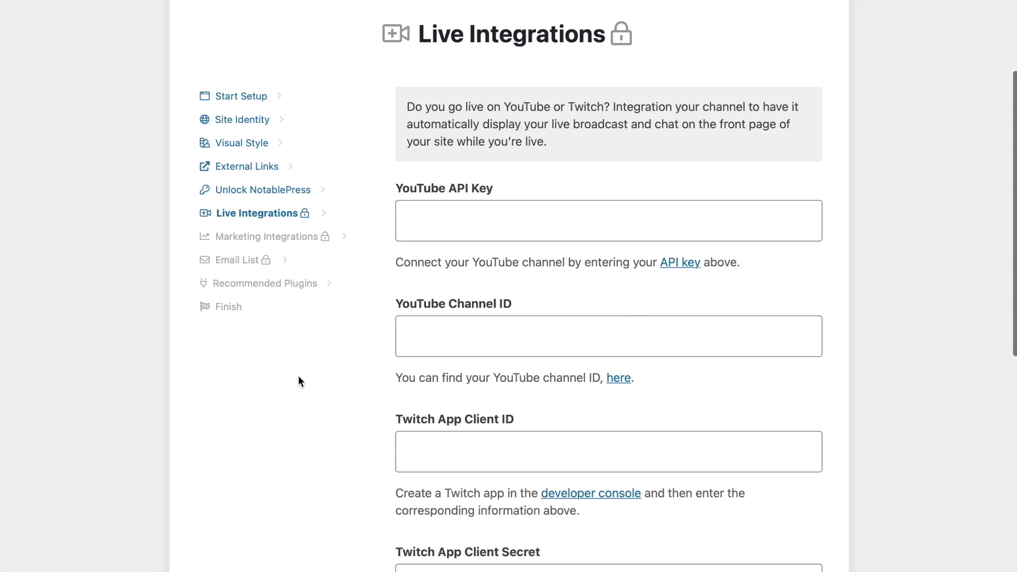
scroll(377, 385, down, 2)
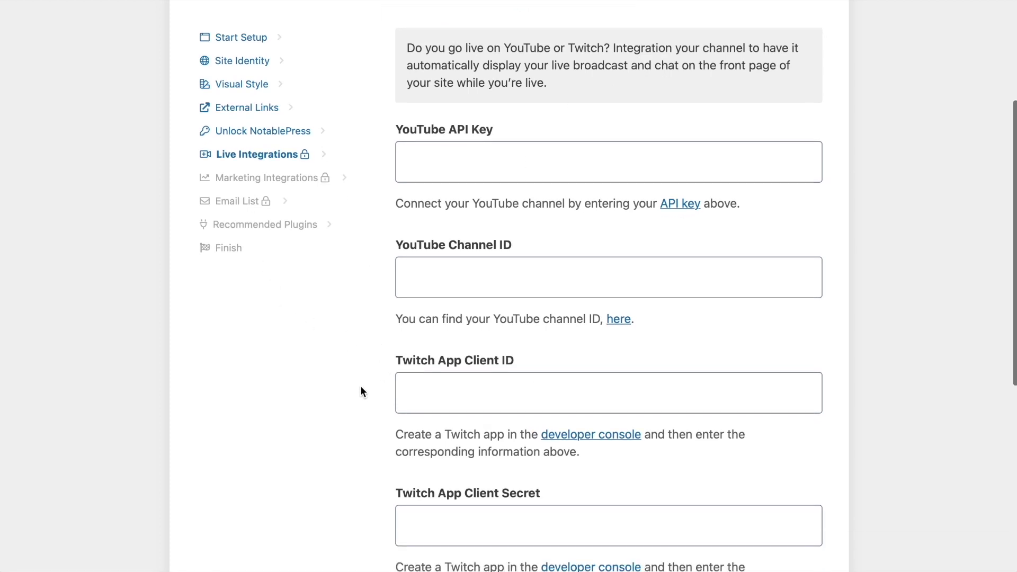
click(456, 131)
click(386, 347)
scroll(382, 380, down, 5)
scroll(509, 359, up, 2)
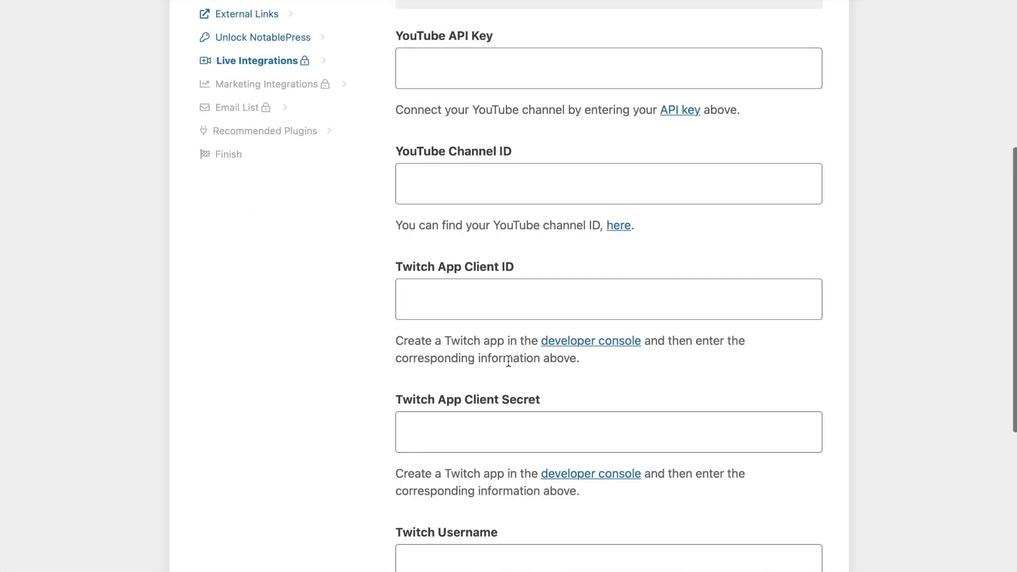
click(456, 269)
click(319, 306)
scroll(459, 313, up, 7)
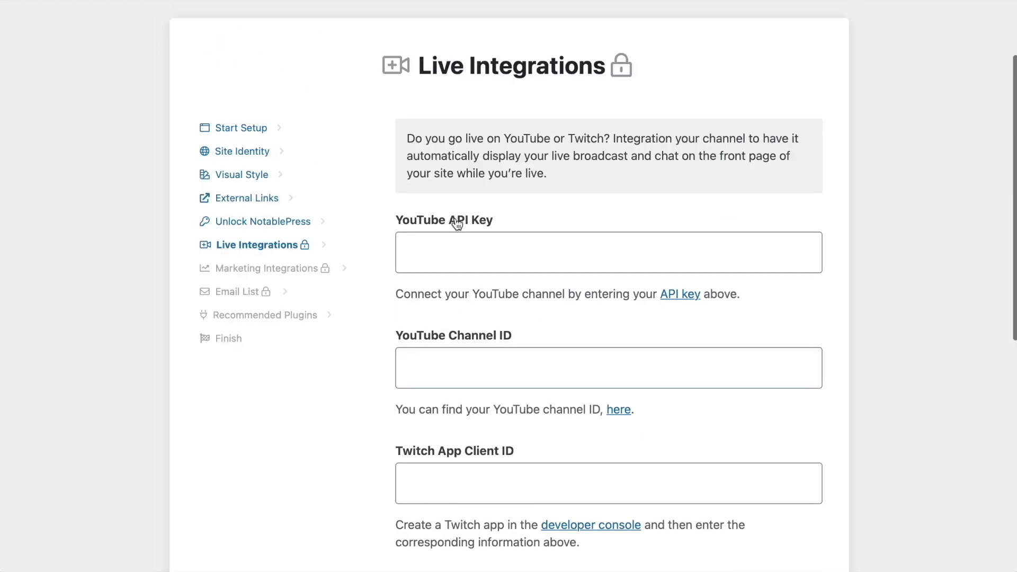
click(467, 263)
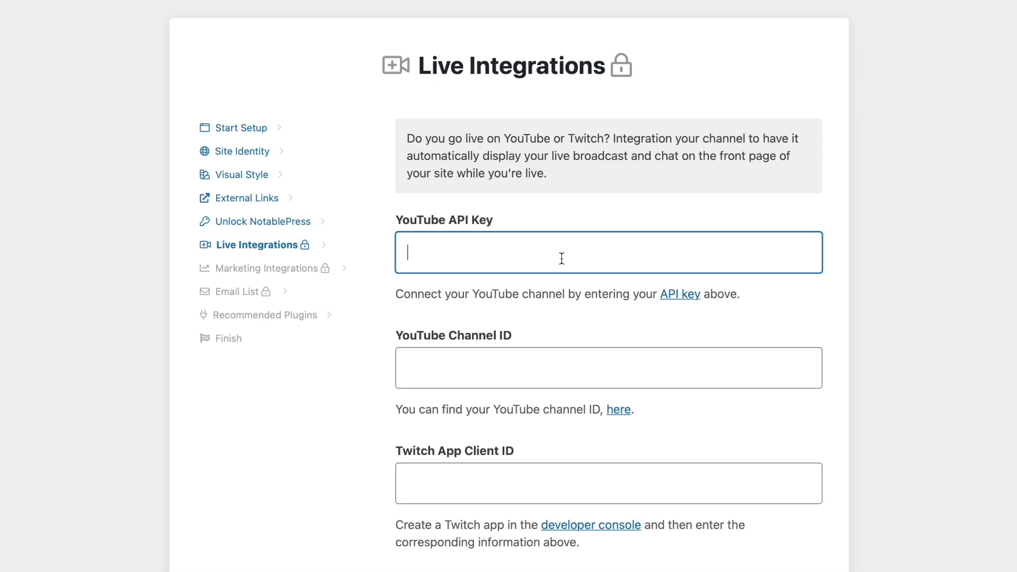
scroll(544, 274, down, 3)
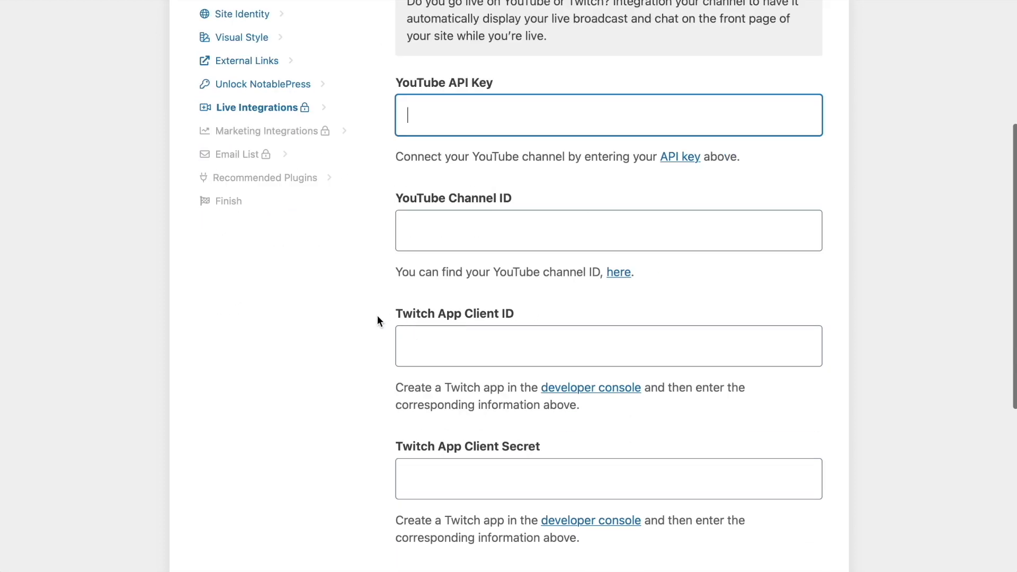
scroll(373, 317, down, 3)
click(495, 198)
click(281, 207)
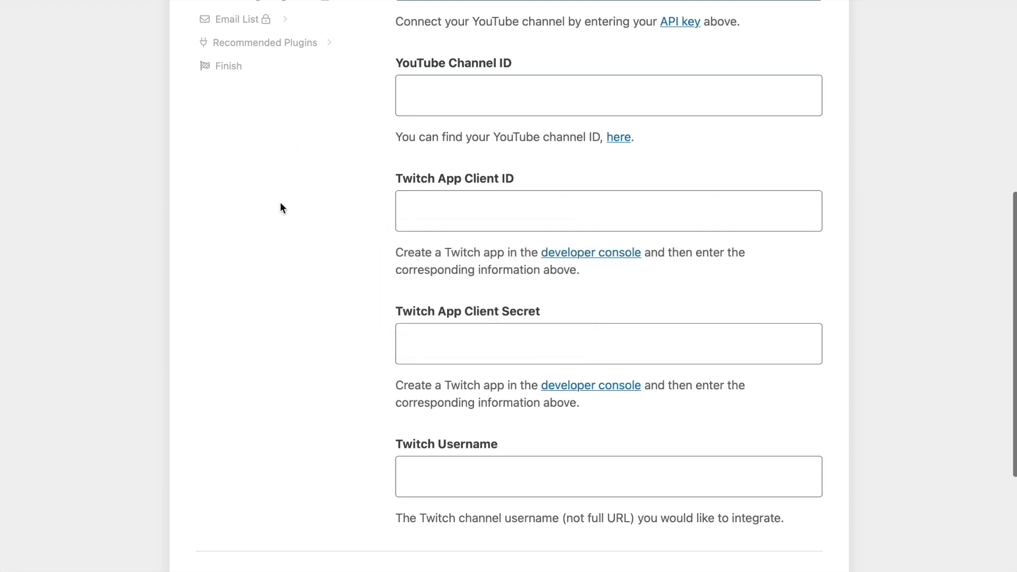
scroll(415, 357, up, 1)
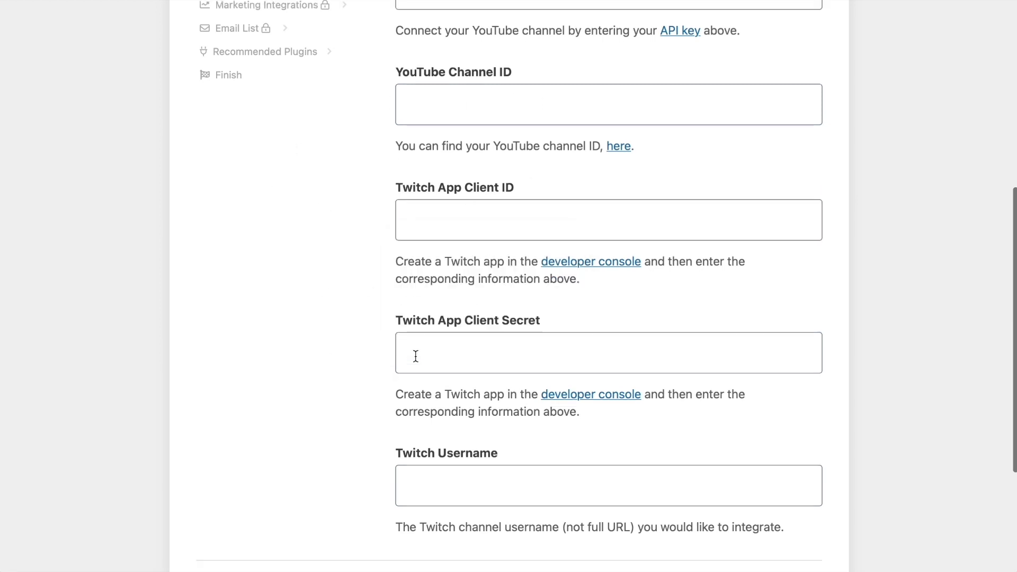
scroll(413, 356, down, 3)
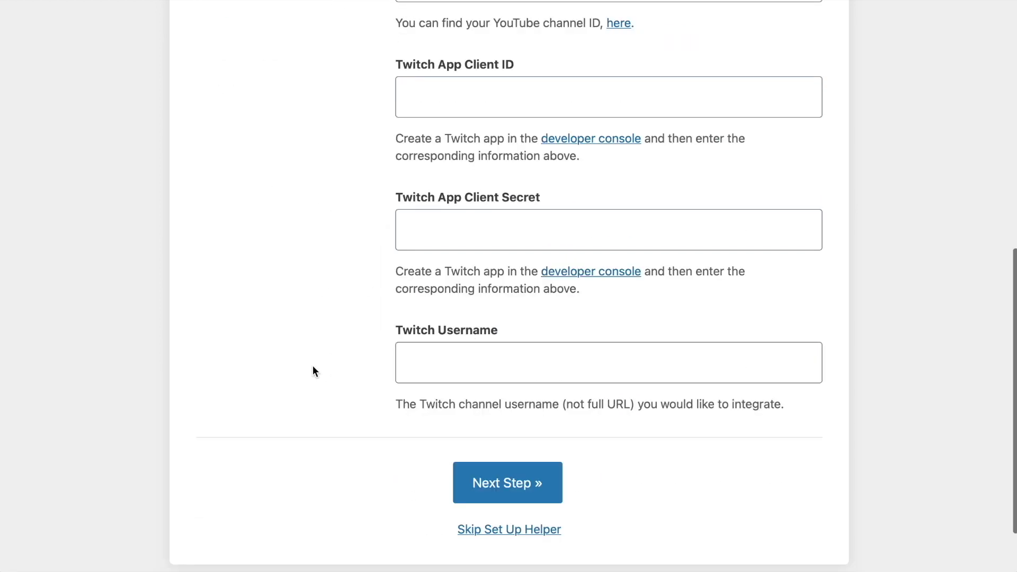
scroll(270, 295, up, 5)
scroll(270, 297, down, 2)
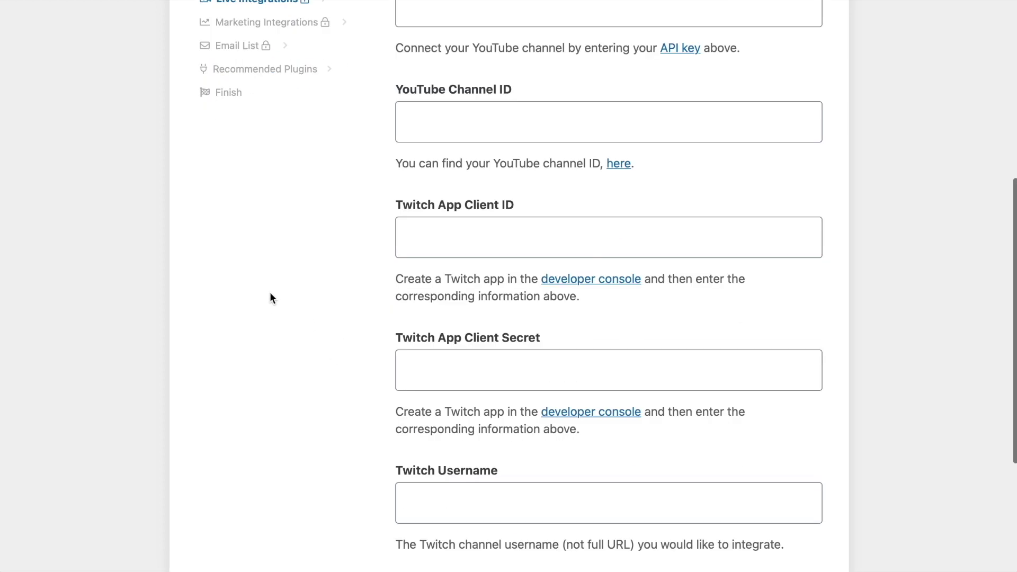
Leave all the YouTube and Twitch fields blank and continue to the Marketing Integrations stage
scroll(309, 332, down, 3)
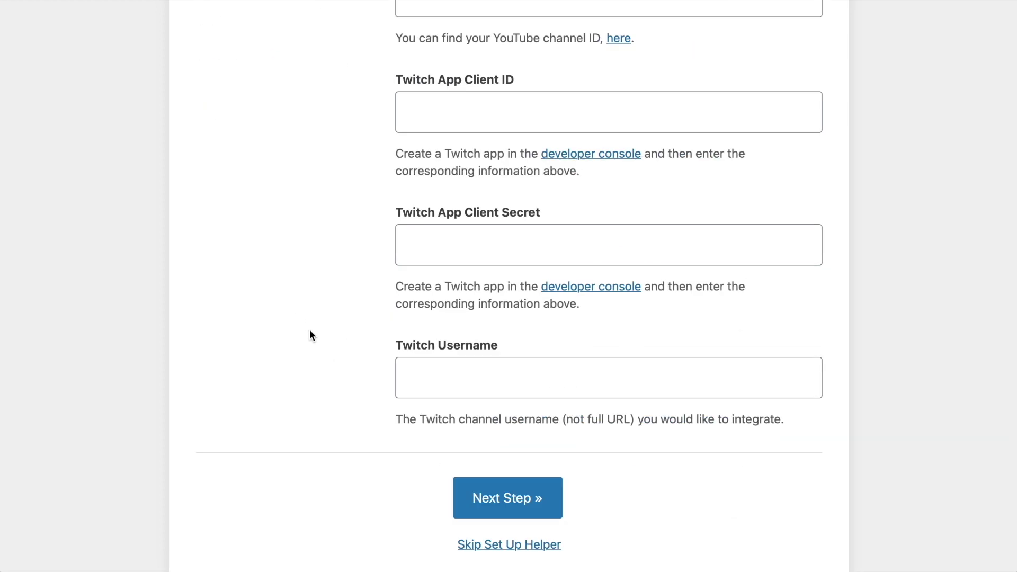
scroll(309, 331, up, 8)
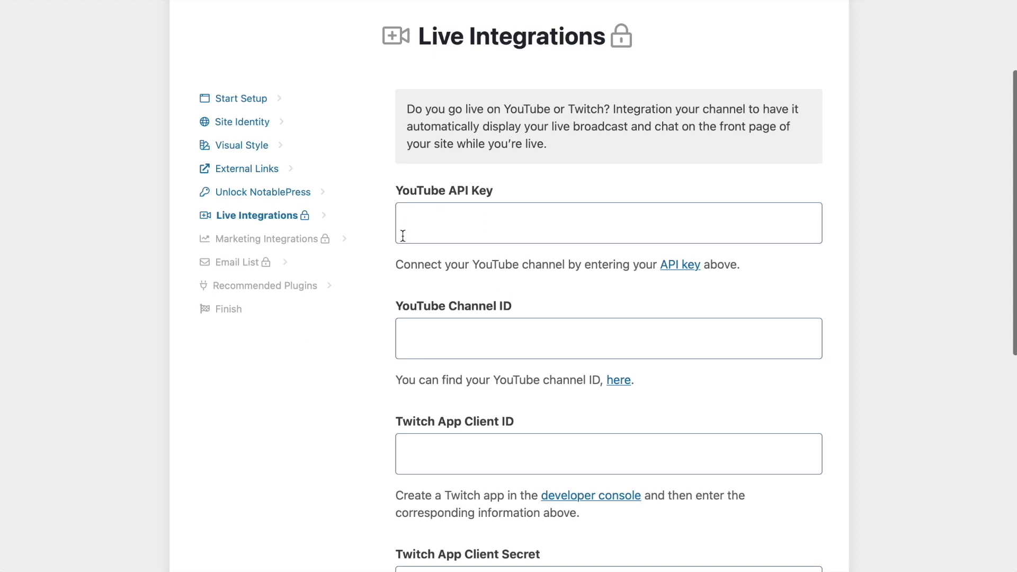
scroll(250, 511, down, 10)
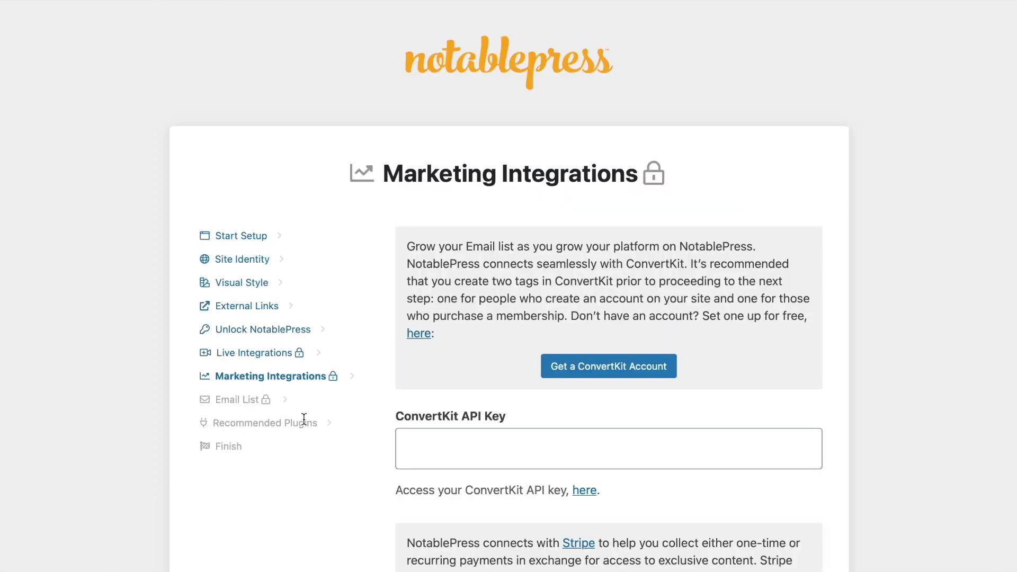
Examine the ConvertKit API key field and the Stripe publishable and secret key fields in the Marketing Integrations stage
scroll(341, 427, down, 5)
click(448, 186)
click(272, 366)
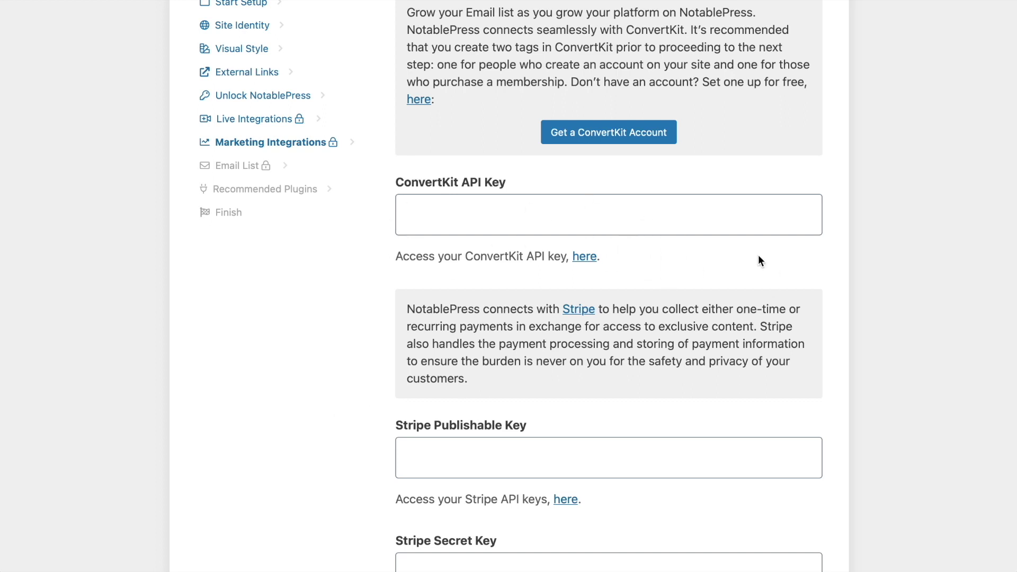
scroll(448, 386, down, 3)
scroll(448, 386, down, 1)
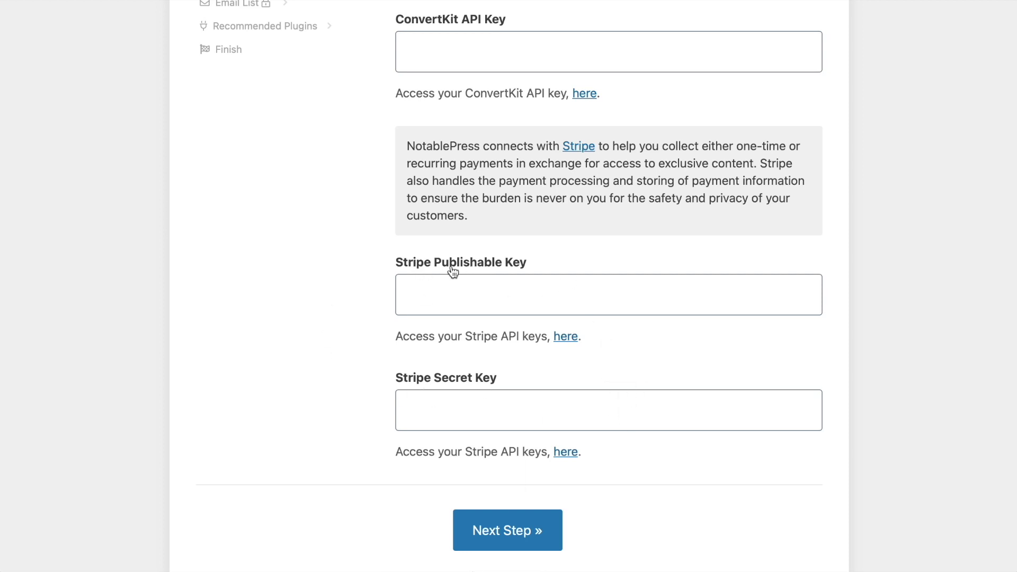
scroll(370, 379, down, 2)
scroll(373, 388, down, 1)
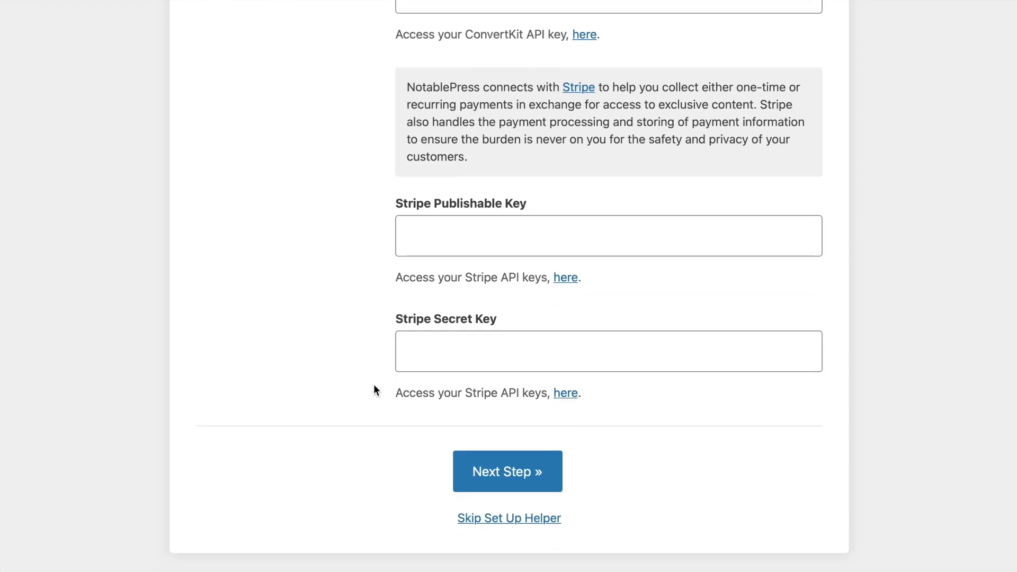
Complete the setup helper from its Finish stage so the final pieces of the site are generated
scroll(373, 389, down, 3)
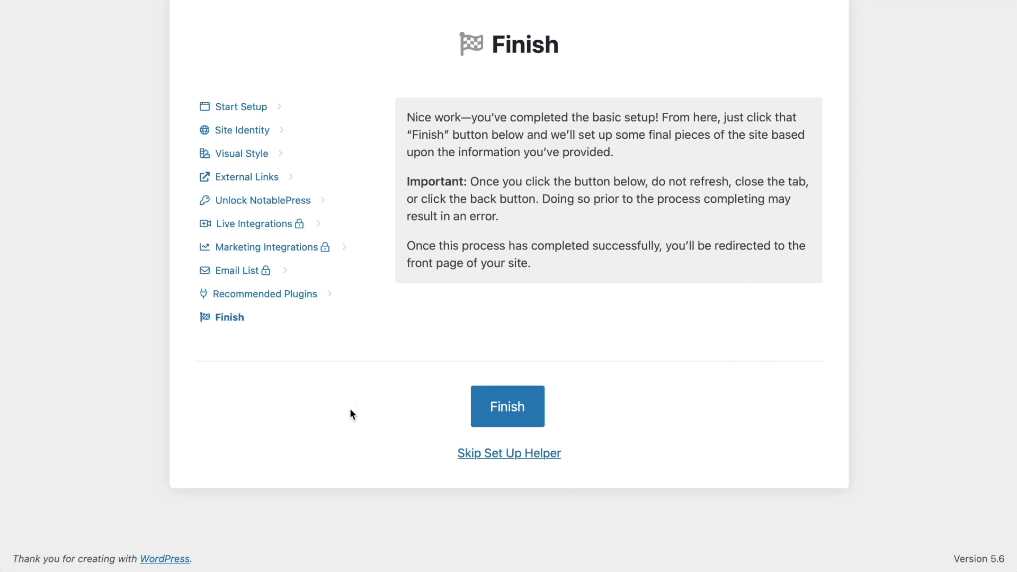
click(512, 408)
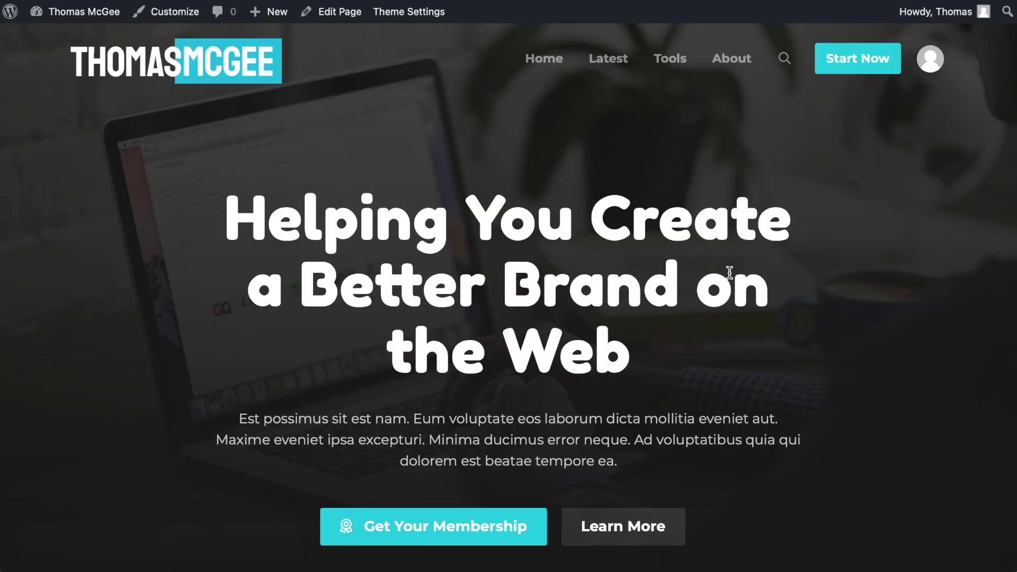
Look over the generated front page from the hero heading to the latest posts and return to its beginning
scroll(780, 323, down, 15)
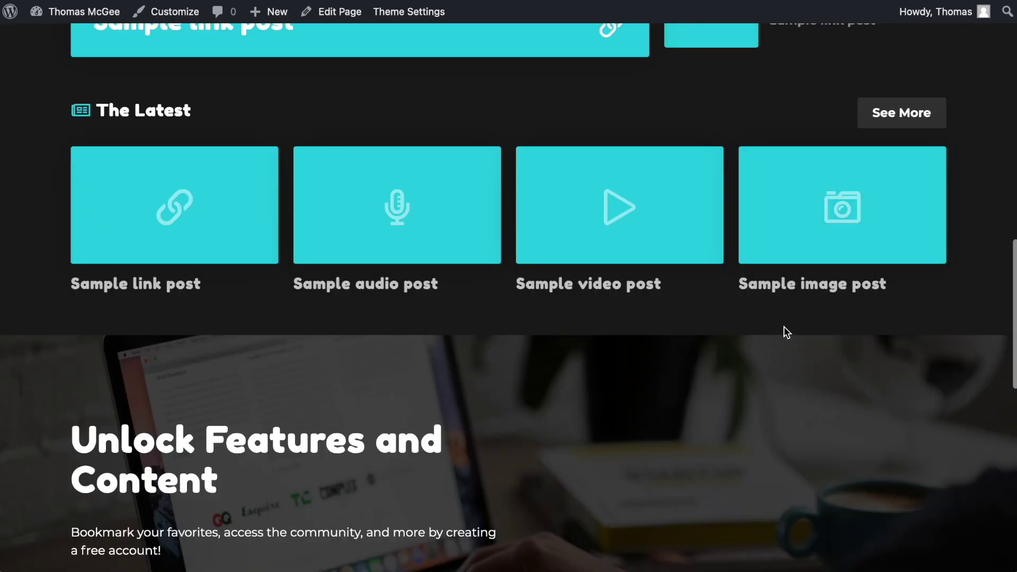
scroll(782, 331, up, 15)
drag(746, 375, 284, 221)
click(215, 256)
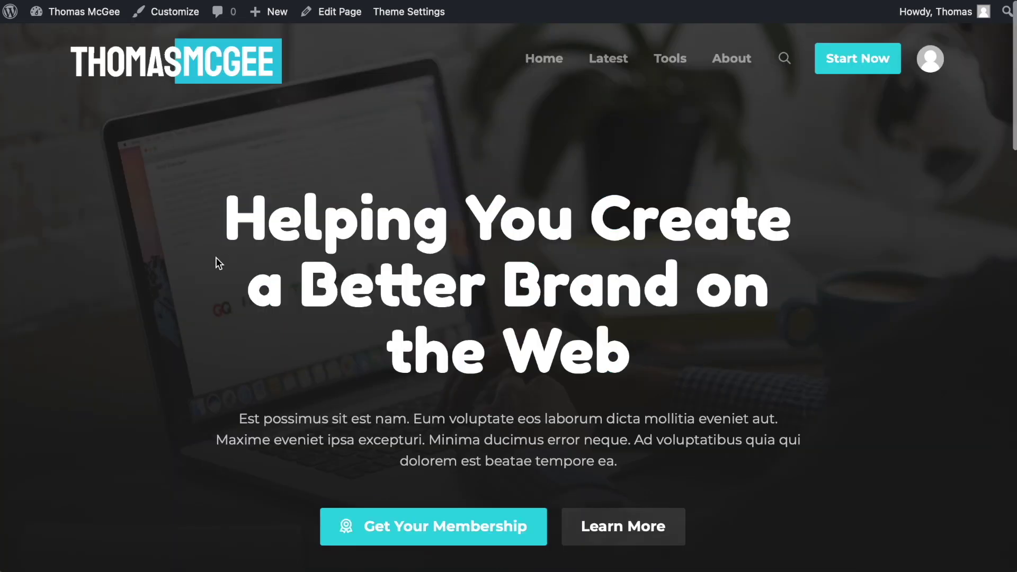
Open the About Me page through the hero's Learn More link and examine its photo, heading, YouTube link and placeholder text
scroll(219, 327, down, 2)
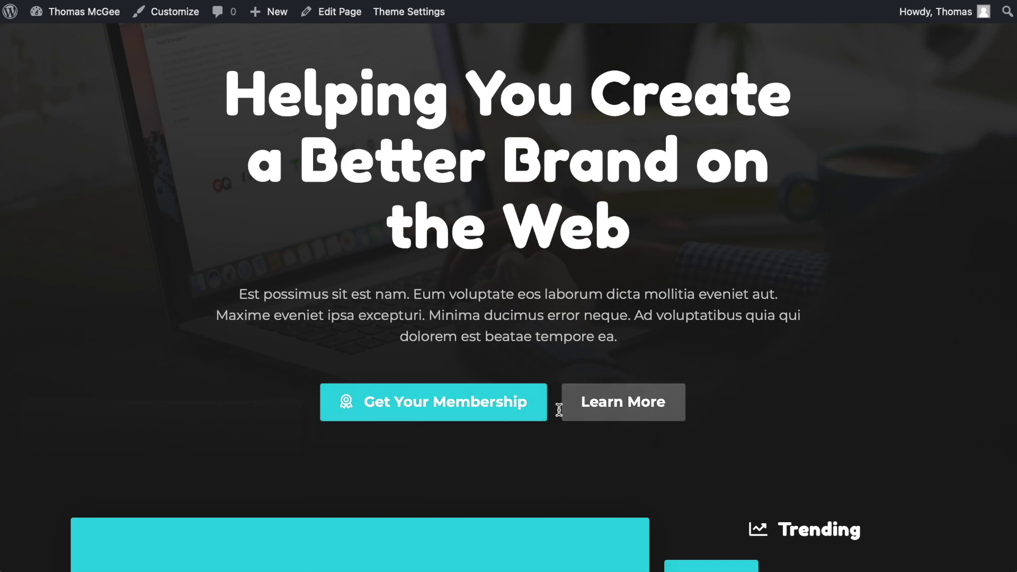
click(645, 416)
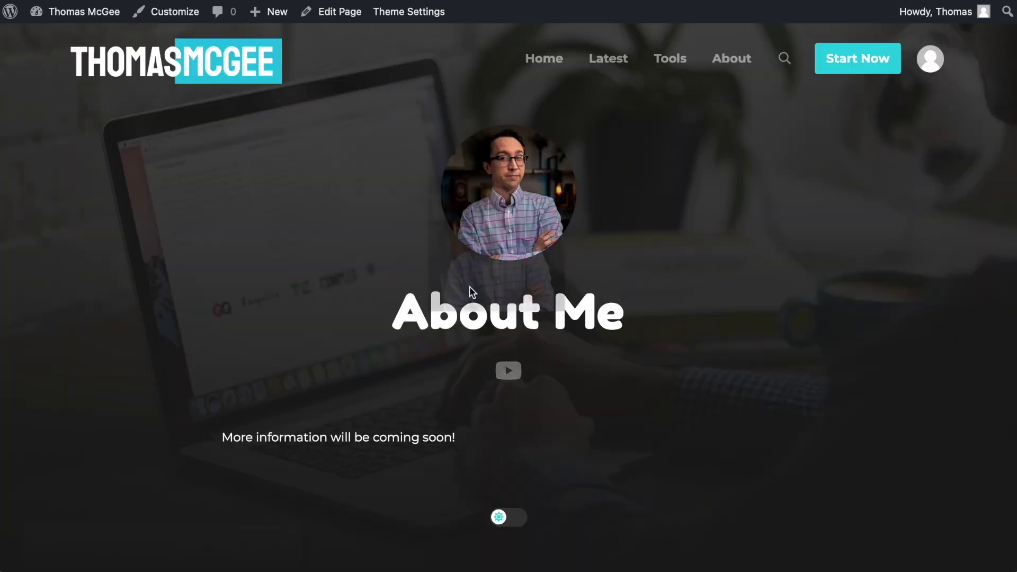
scroll(495, 161, down, 1)
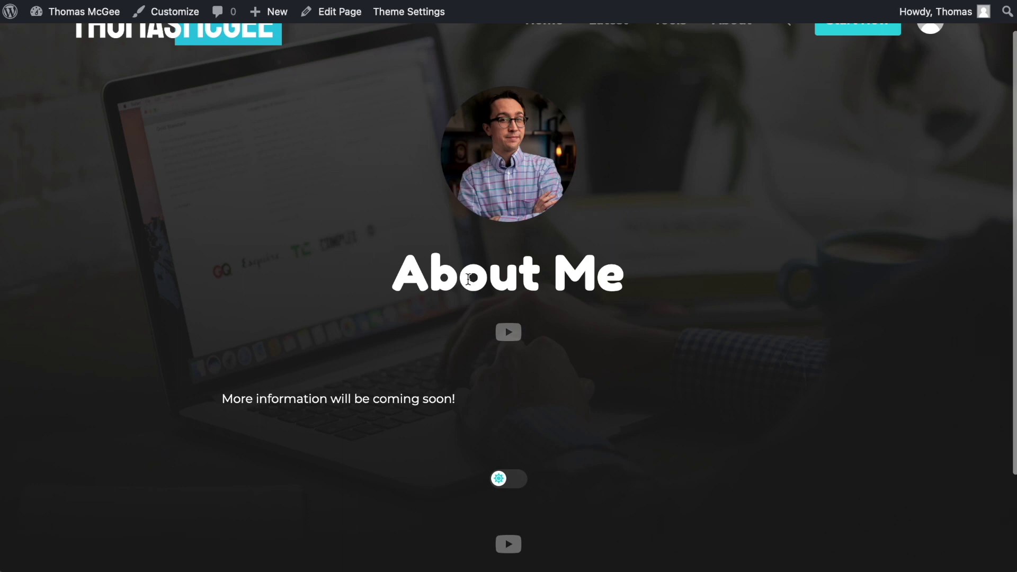
triple_click(650, 284)
click(637, 400)
scroll(638, 400, down, 3)
drag(216, 273, 698, 287)
click(704, 286)
scroll(283, 92, up, 4)
Return to the front page through the site logo and examine its hero, Trending, The Latest and Unlock Features and Content sections
click(198, 76)
scroll(215, 196, down, 12)
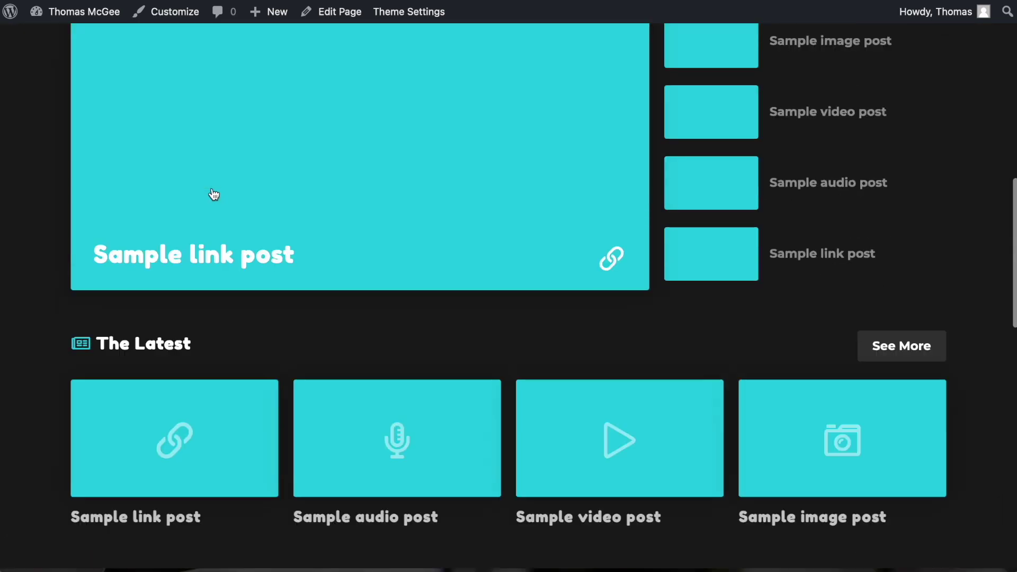
scroll(213, 195, down, 15)
scroll(216, 190, up, 20)
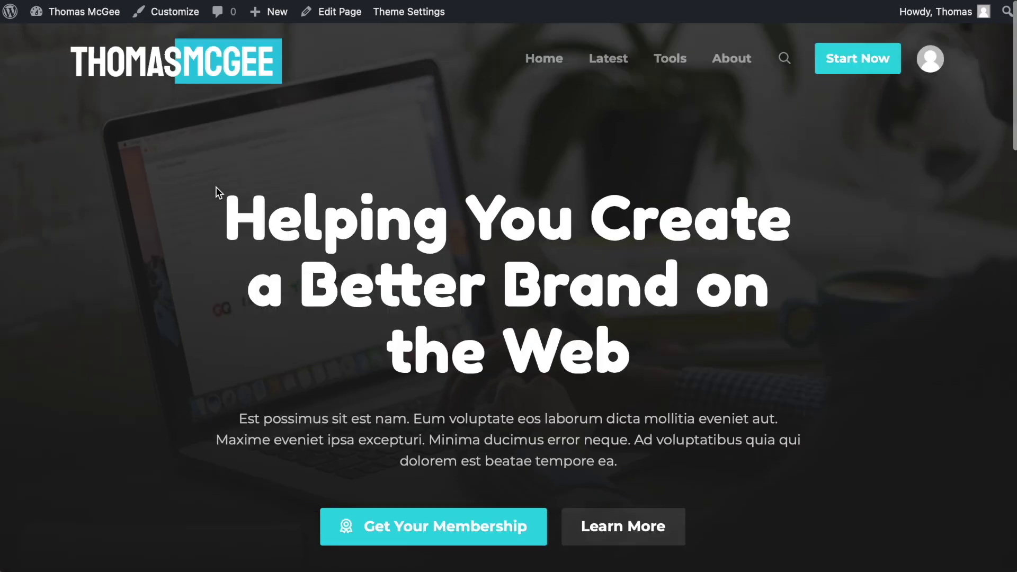
scroll(202, 196, down, 8)
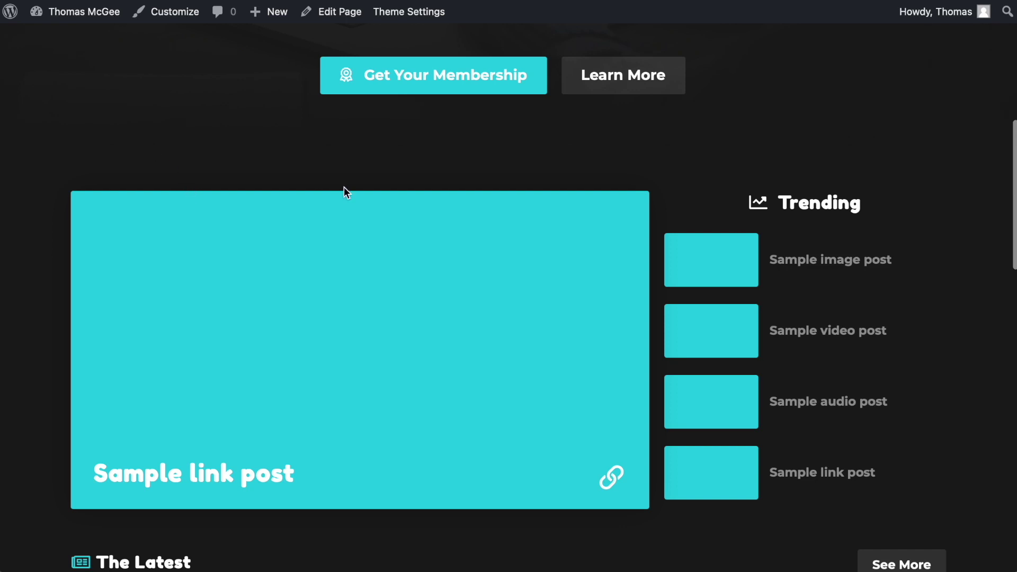
scroll(325, 200, down, 5)
scroll(326, 199, down, 11)
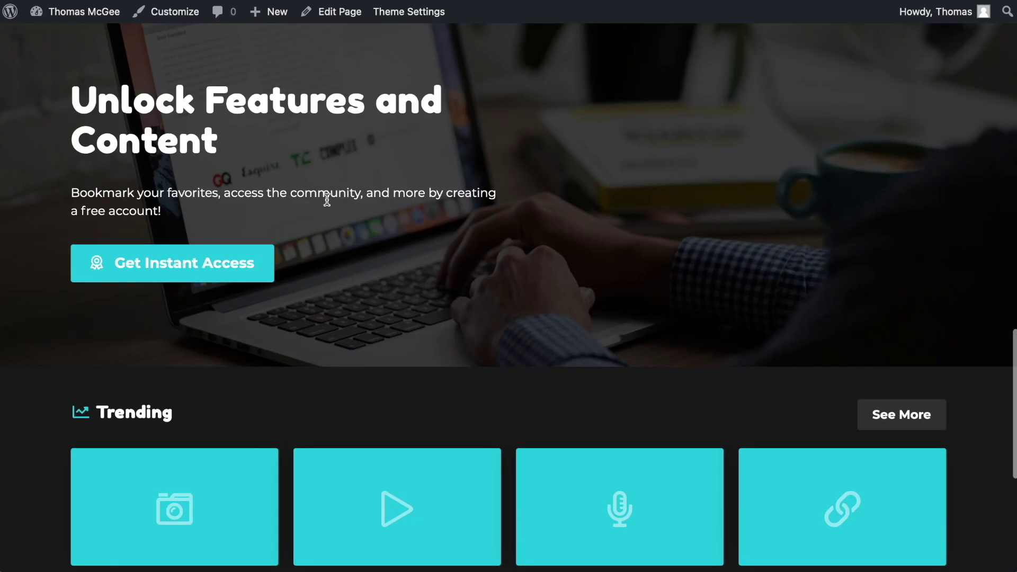
scroll(325, 203, up, 2)
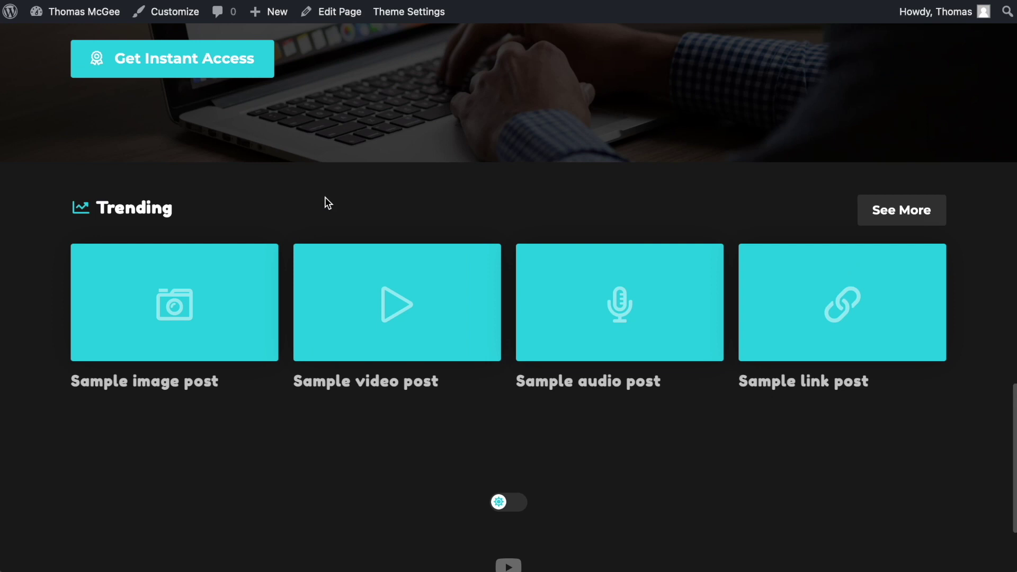
scroll(325, 204, up, 4)
scroll(325, 203, up, 4)
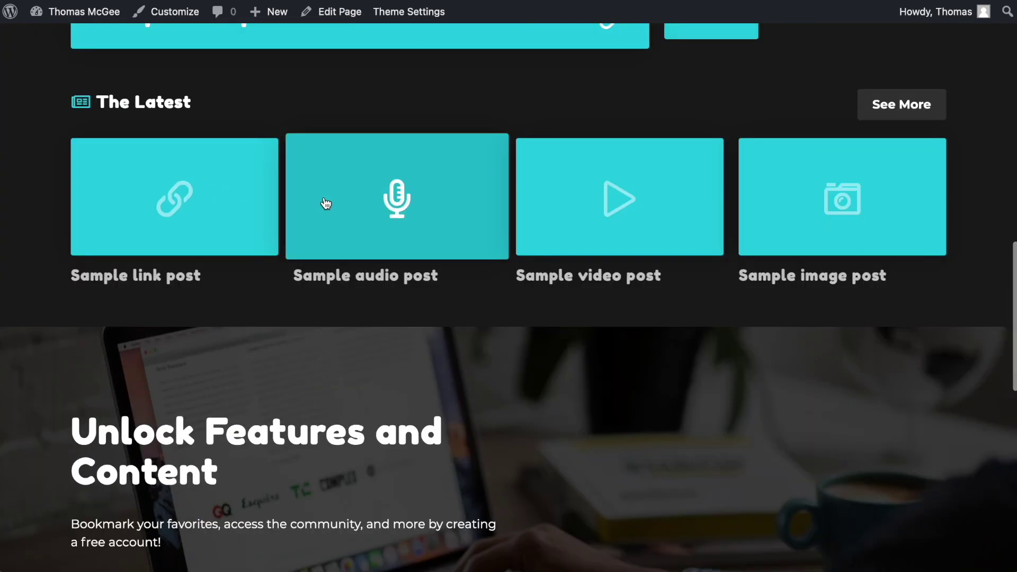
scroll(325, 205, up, 5)
scroll(321, 199, up, 8)
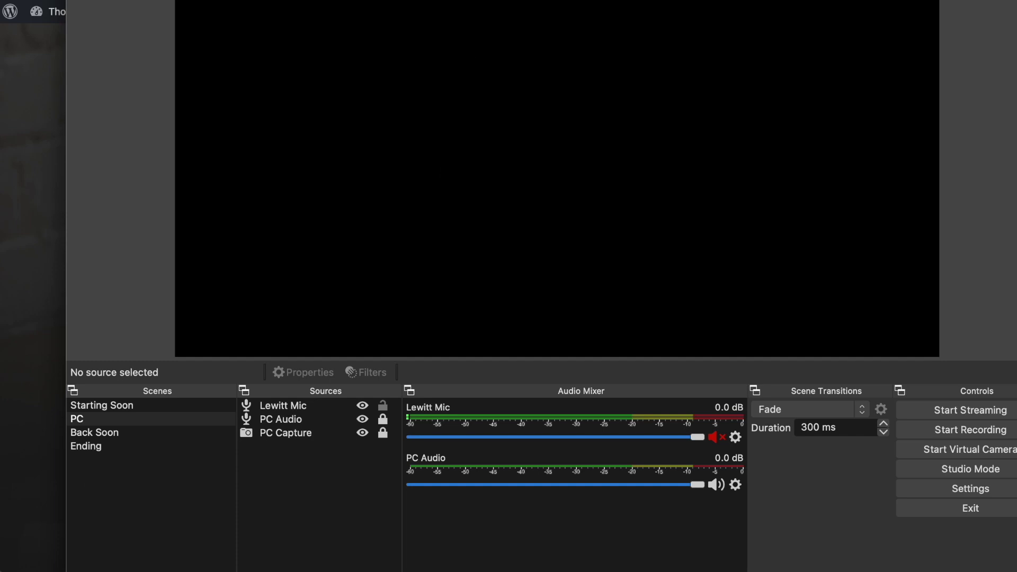
Move the OBS window out of the way and return to the website's front page in the browser
drag(535, 0, 526, 0)
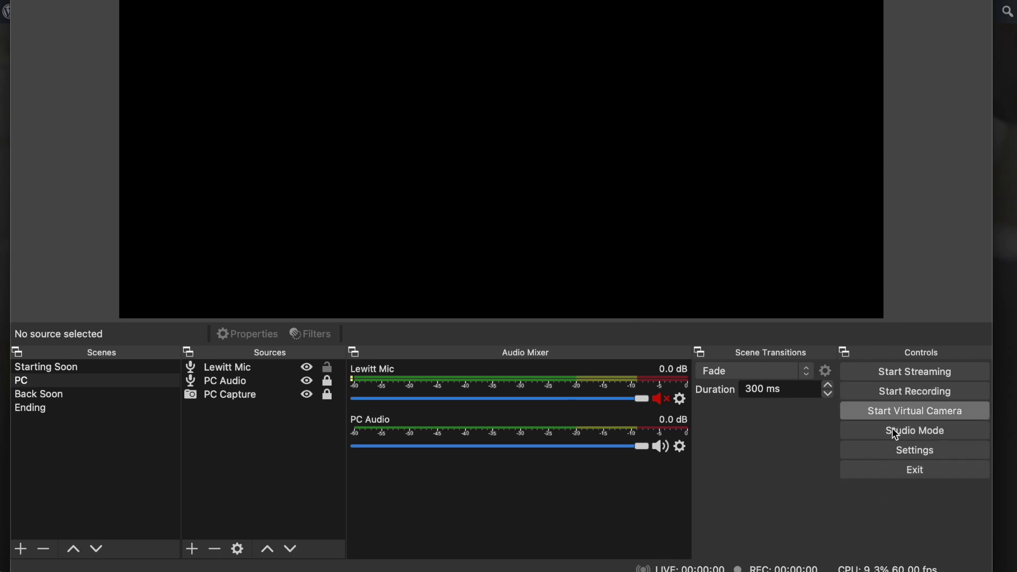
drag(529, 0, 846, 85)
click(337, 85)
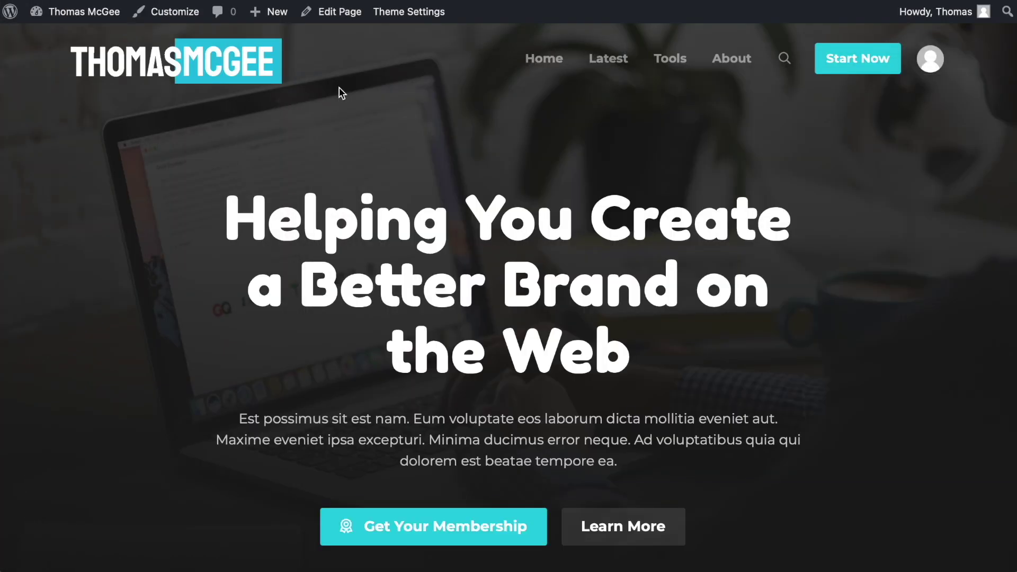